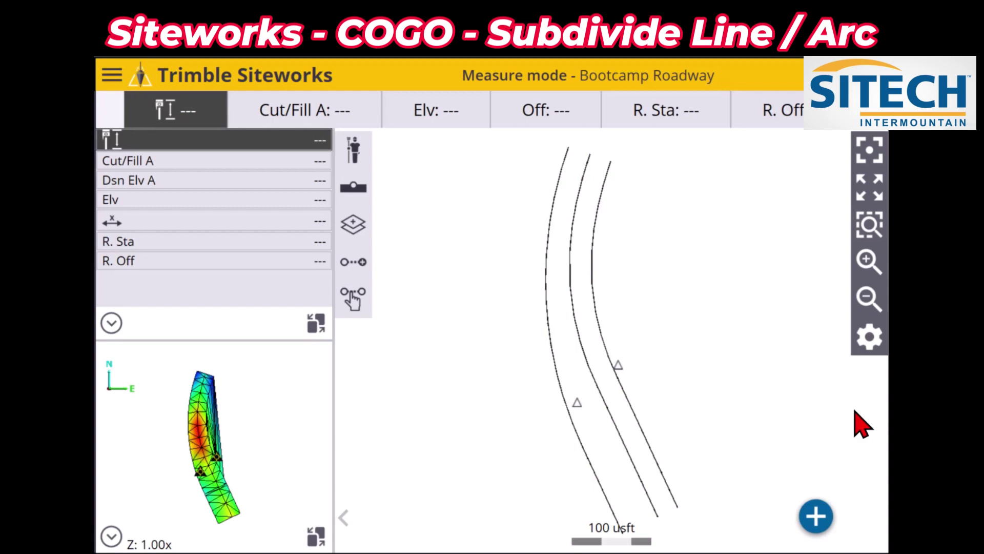
# Zoom in and pan north and south along the road edge lines to read the elevation labels.
pyautogui.click(869, 261)
pyautogui.moveTo(749, 376); pyautogui.dragTo(686, 299)
pyautogui.moveTo(699, 410); pyautogui.dragTo(671, 398)
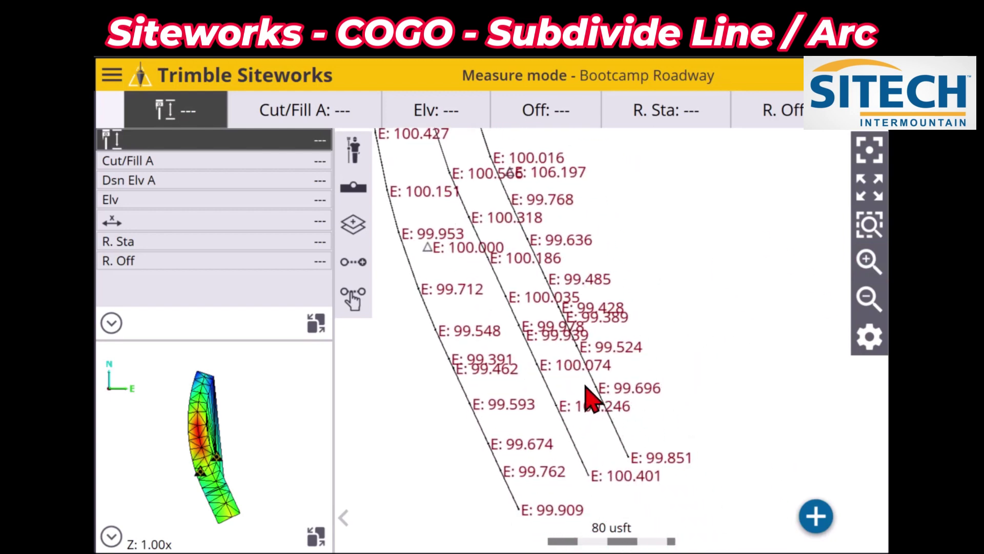
pyautogui.moveTo(534, 315); pyautogui.dragTo(554, 420)
pyautogui.moveTo(556, 300); pyautogui.dragTo(551, 326)
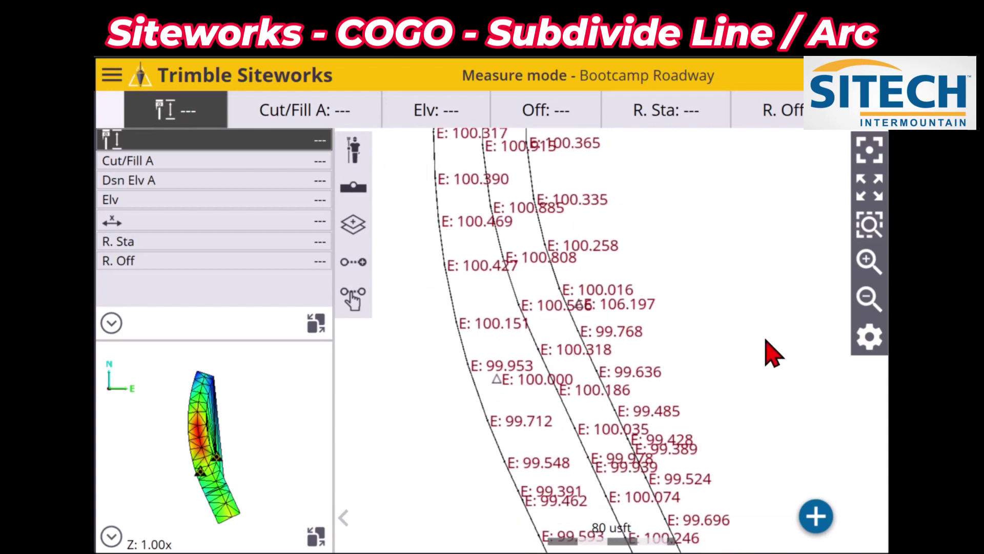
pyautogui.moveTo(677, 446); pyautogui.dragTo(658, 402)
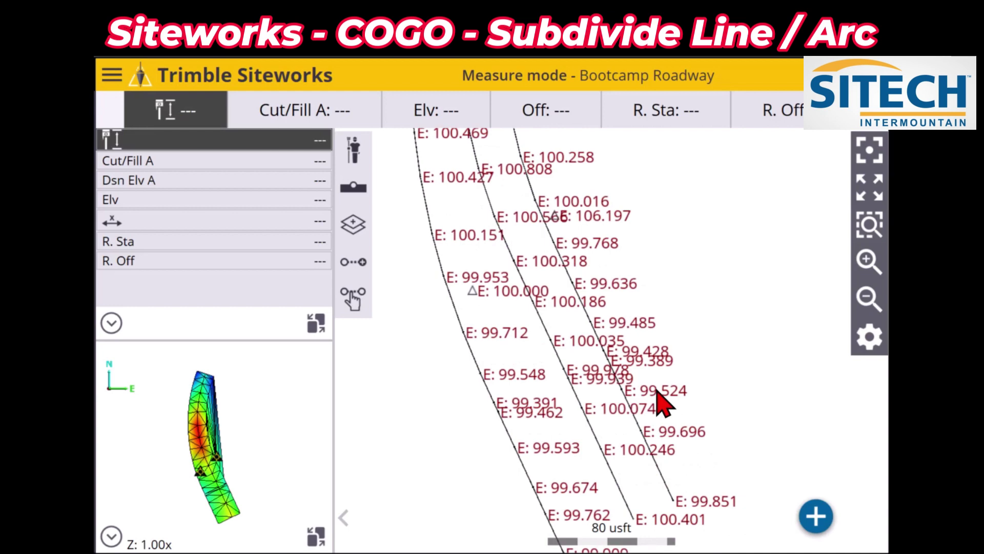
pyautogui.moveTo(641, 318); pyautogui.dragTo(642, 387)
pyautogui.moveTo(675, 305); pyautogui.dragTo(667, 405)
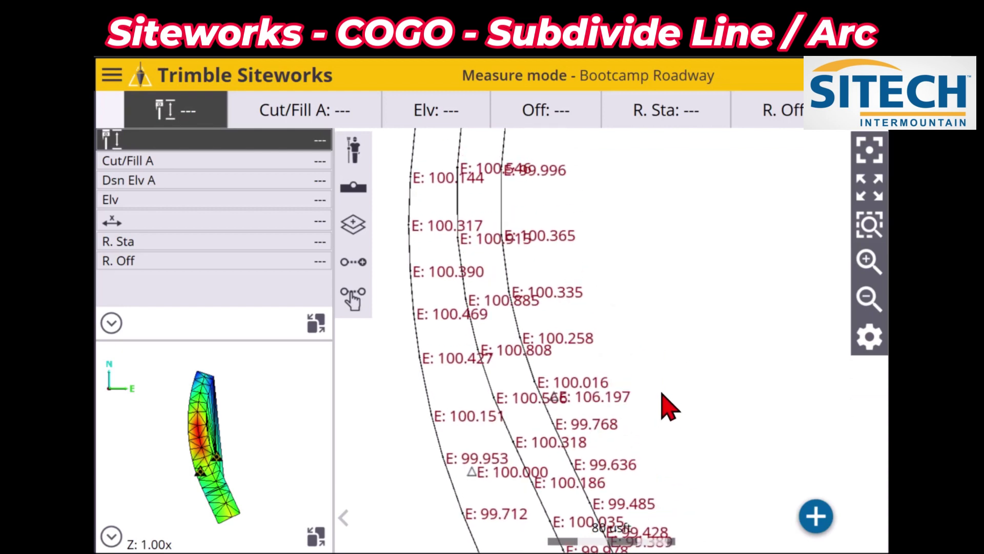
pyautogui.click(316, 536)
pyautogui.click(869, 262)
pyautogui.moveTo(666, 410); pyautogui.dragTo(623, 272)
pyautogui.click(878, 247)
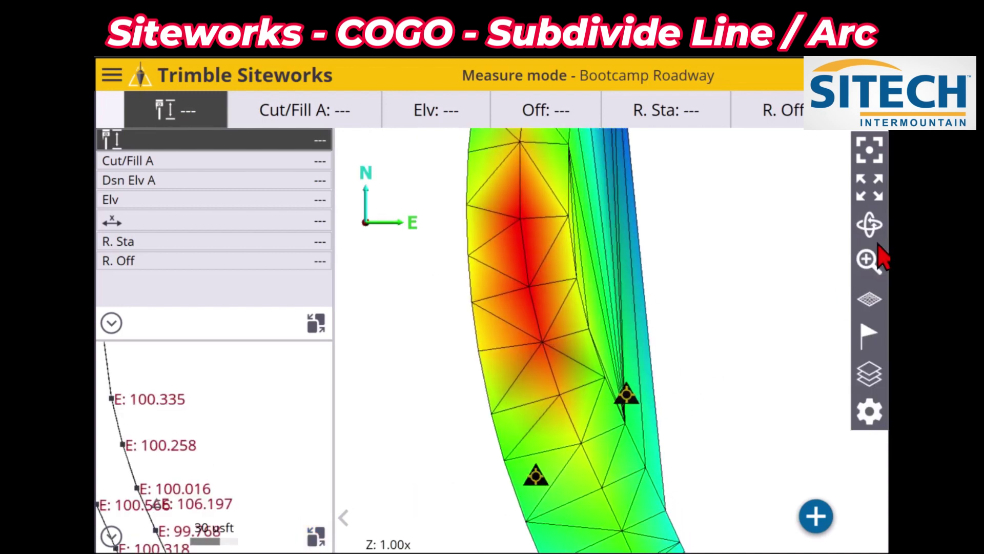
pyautogui.click(870, 224)
pyautogui.moveTo(802, 363); pyautogui.dragTo(737, 368)
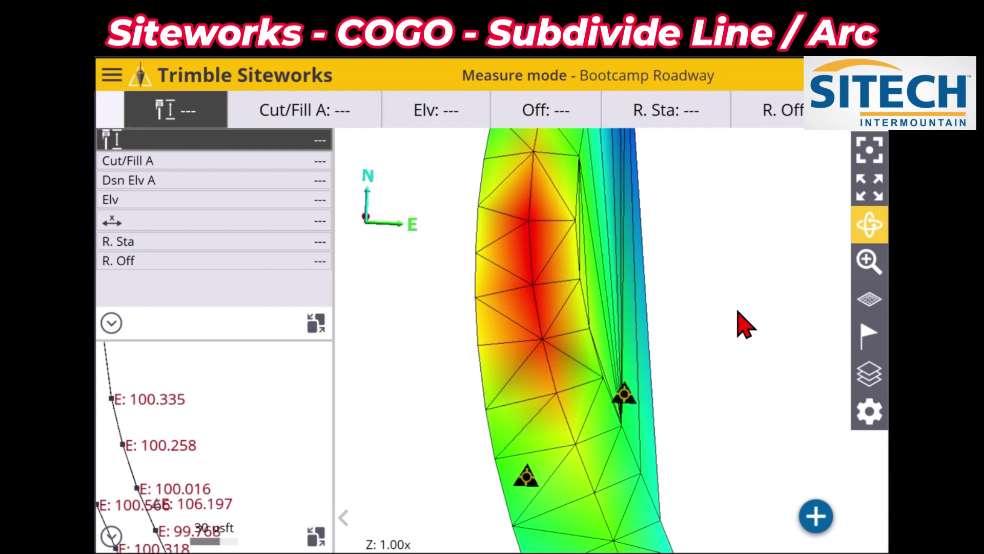
pyautogui.click(875, 225)
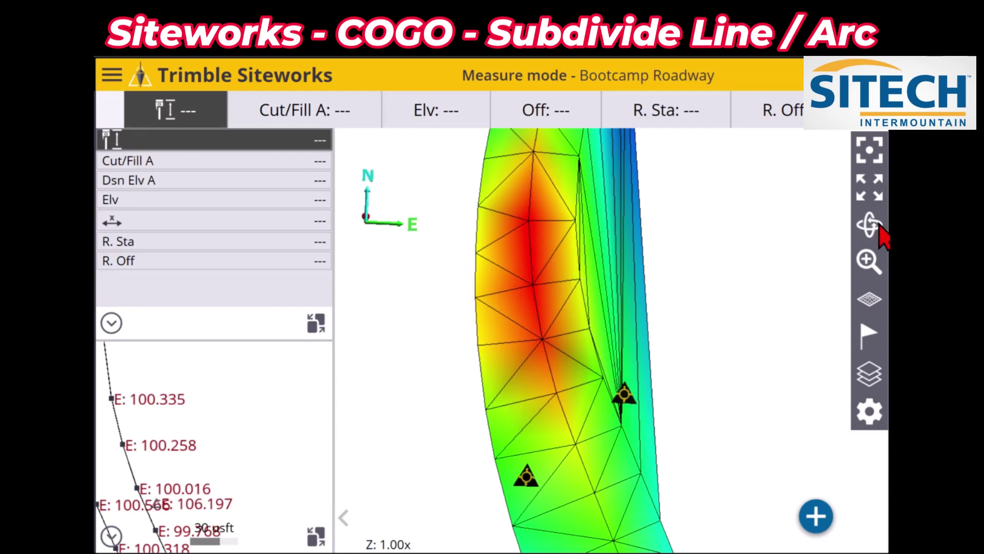
pyautogui.moveTo(689, 342); pyautogui.dragTo(666, 307)
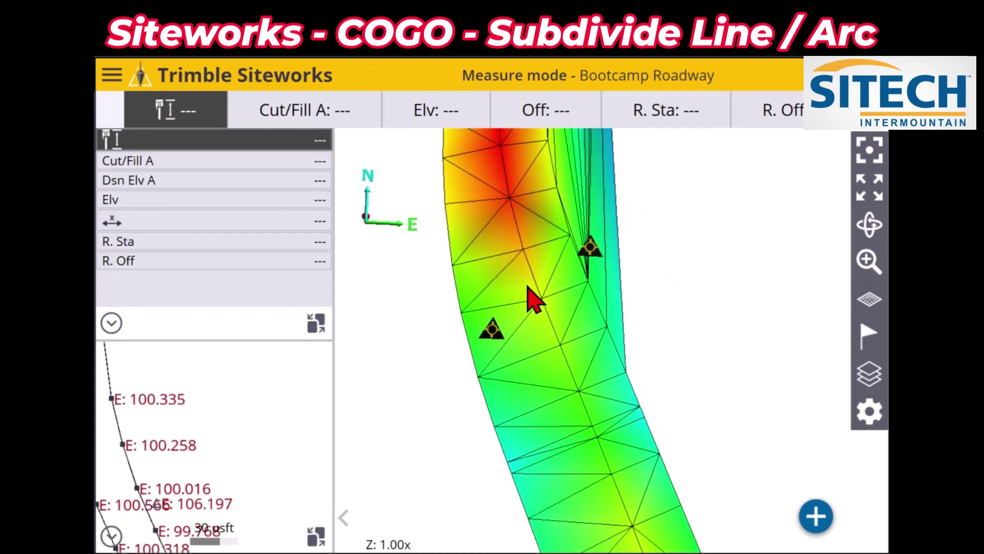
pyautogui.moveTo(532, 297); pyautogui.dragTo(541, 238)
pyautogui.moveTo(534, 295); pyautogui.dragTo(569, 289)
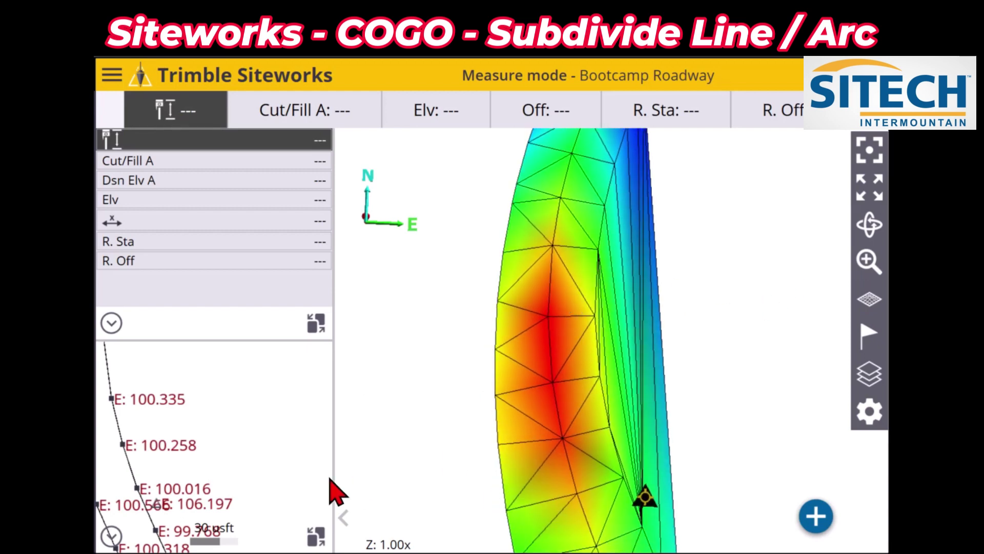
pyautogui.click(316, 536)
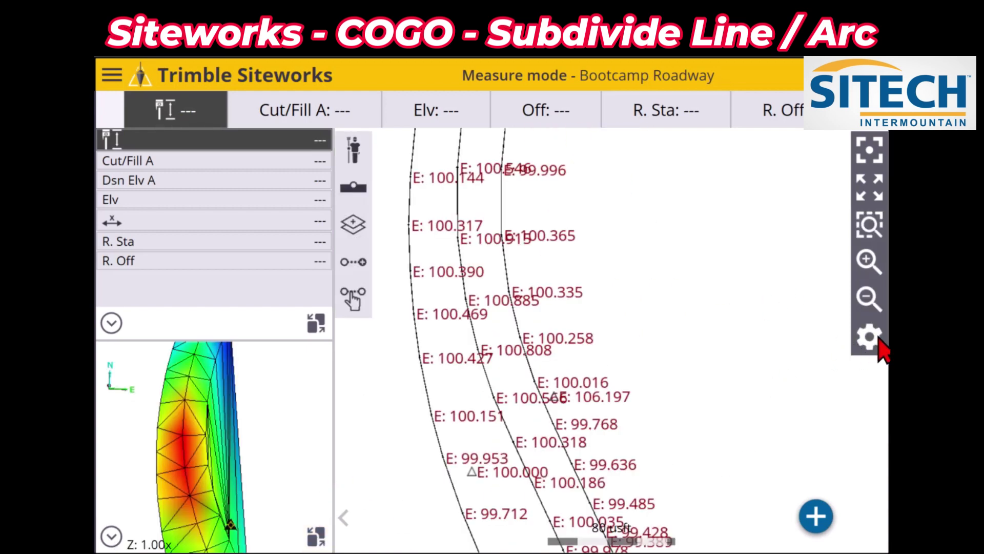
# Turn off Point elevations in the map display options, then zoom in and back out.
pyautogui.click(872, 338)
pyautogui.click(137, 204)
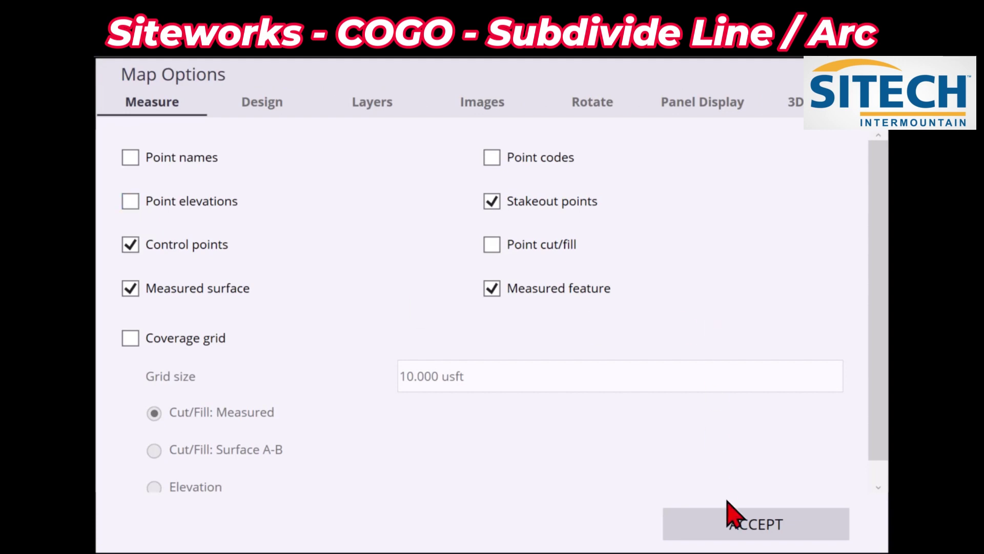
pyautogui.click(739, 524)
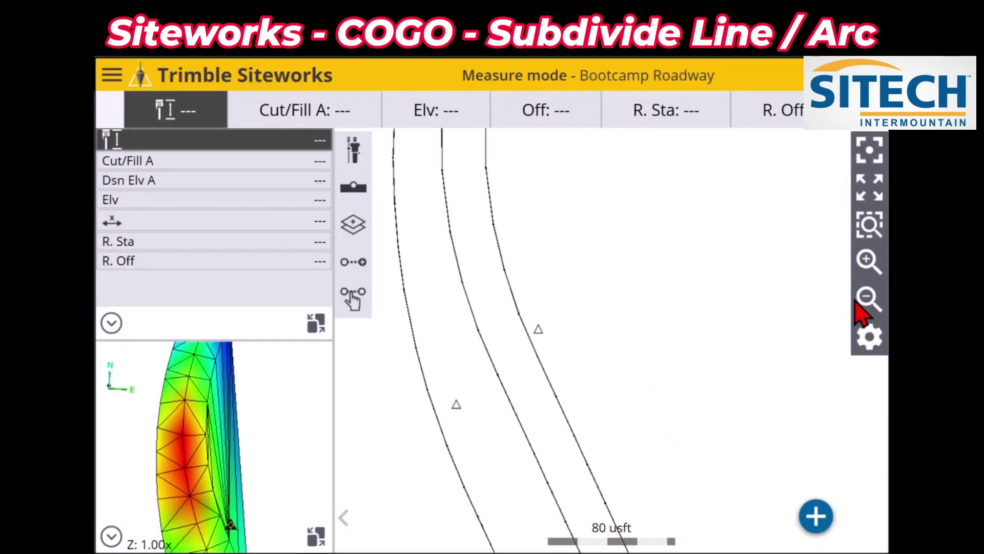
pyautogui.click(870, 262)
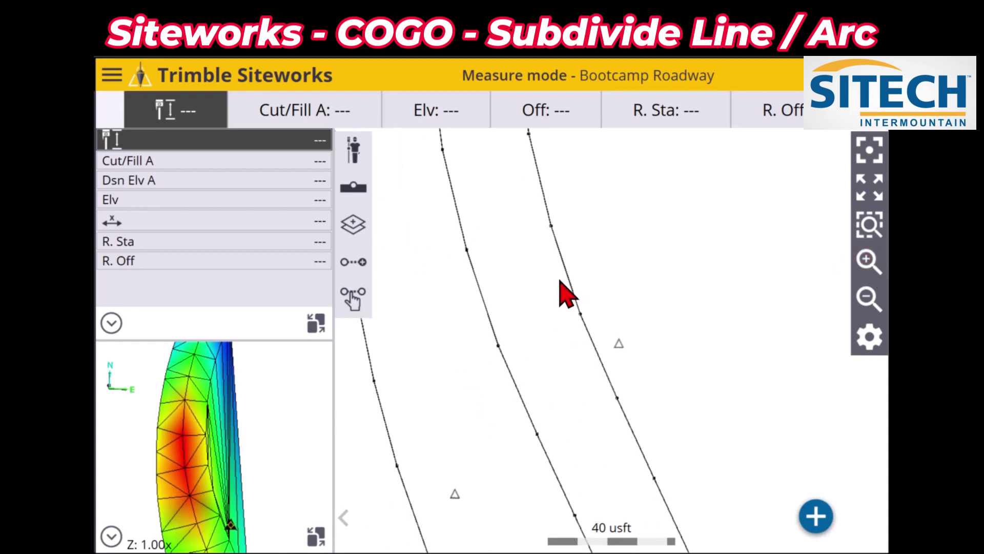
pyautogui.click(871, 303)
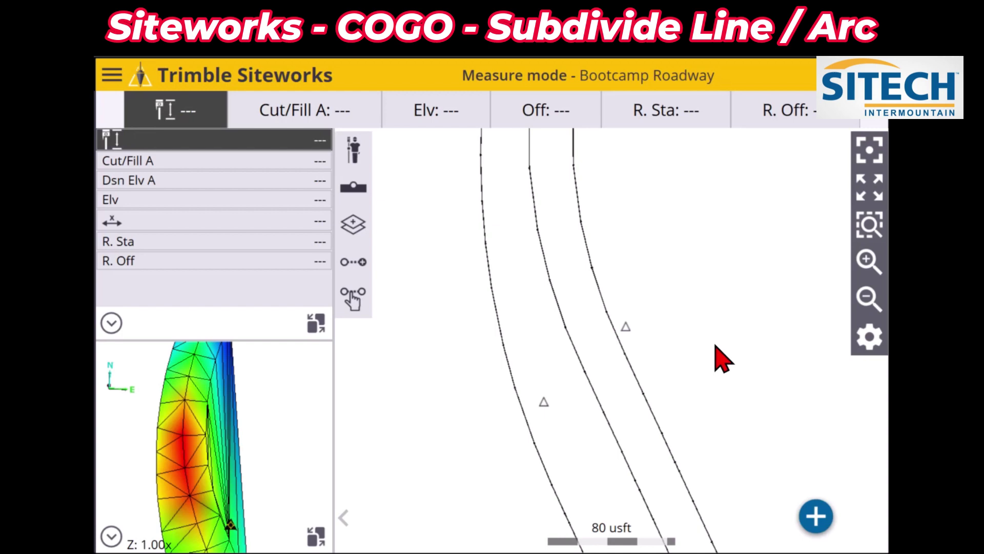
# Open COGO > Create Points/Arcs from the main menu and show its Icon Help.
pyautogui.click(112, 77)
pyautogui.scroll(-1, 192, 377)
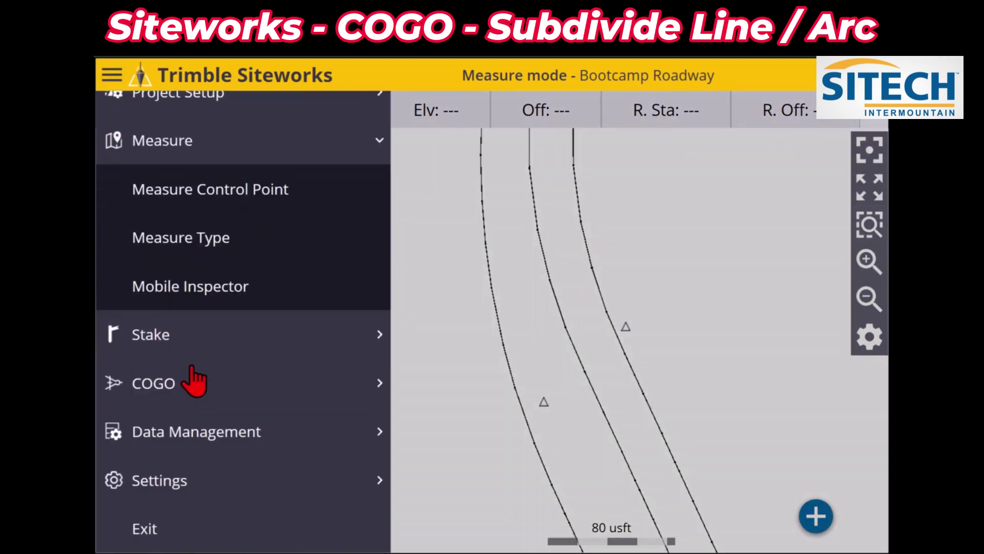
pyautogui.click(190, 386)
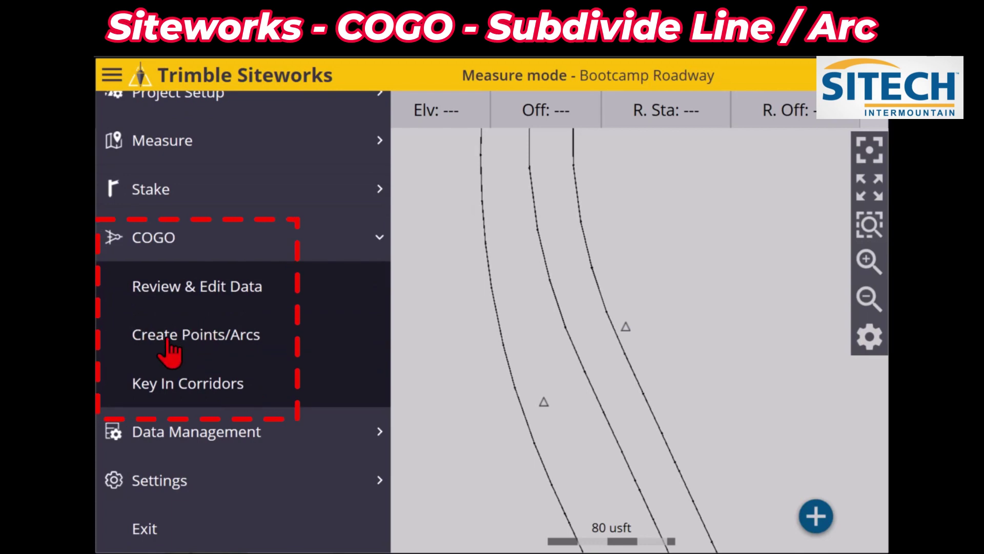
pyautogui.click(188, 339)
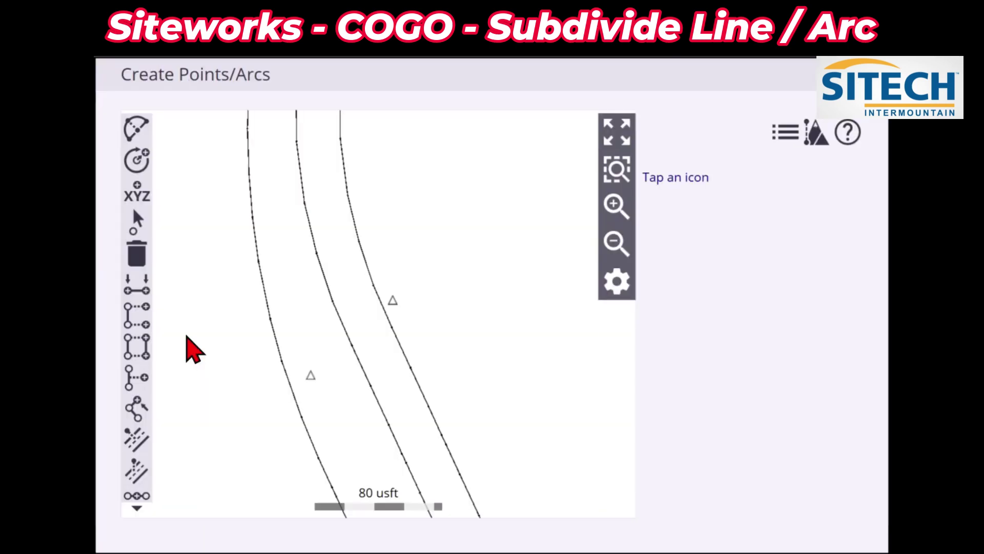
pyautogui.scroll(-2, 150, 359)
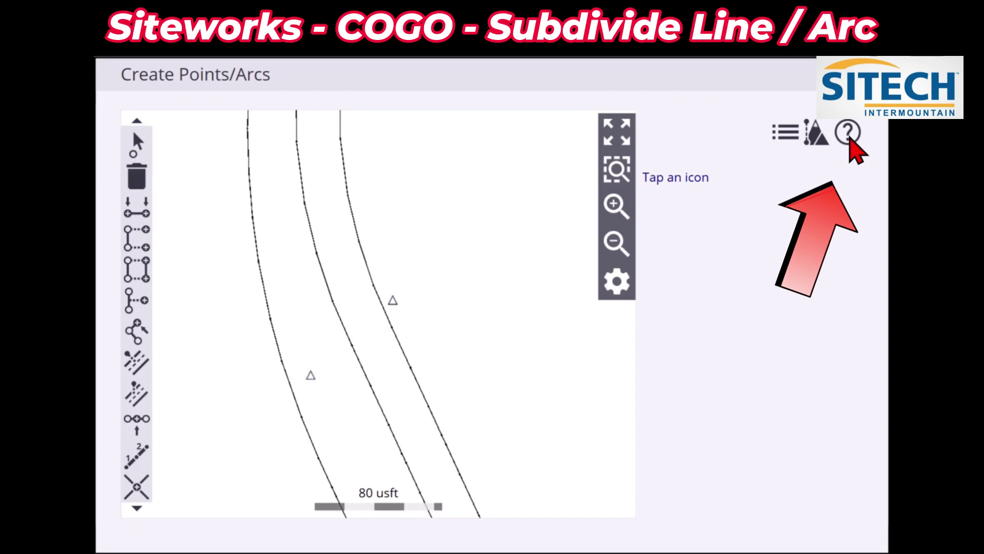
pyautogui.click(849, 137)
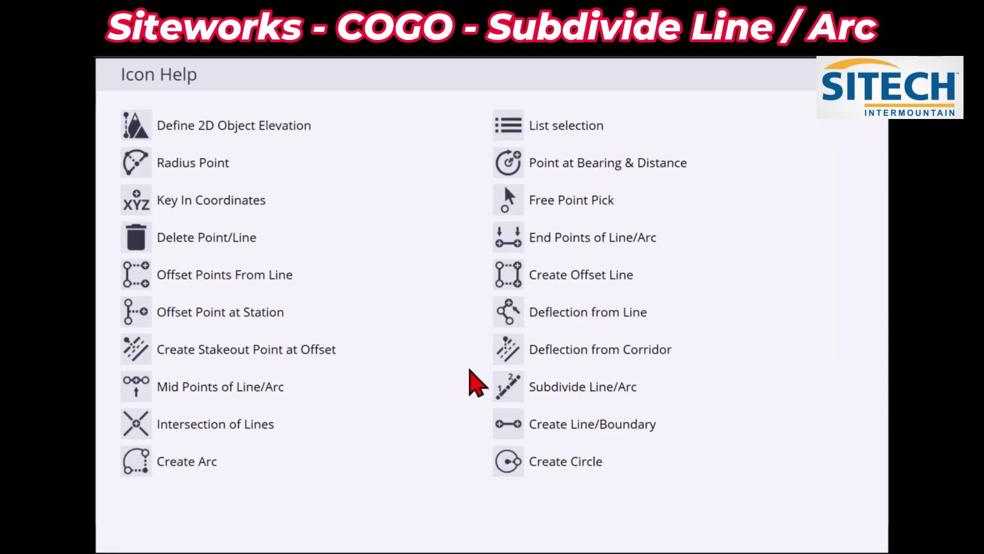
# Start the Subdivide Line/Arc tool from the COGO tool list.
pyautogui.click(508, 387)
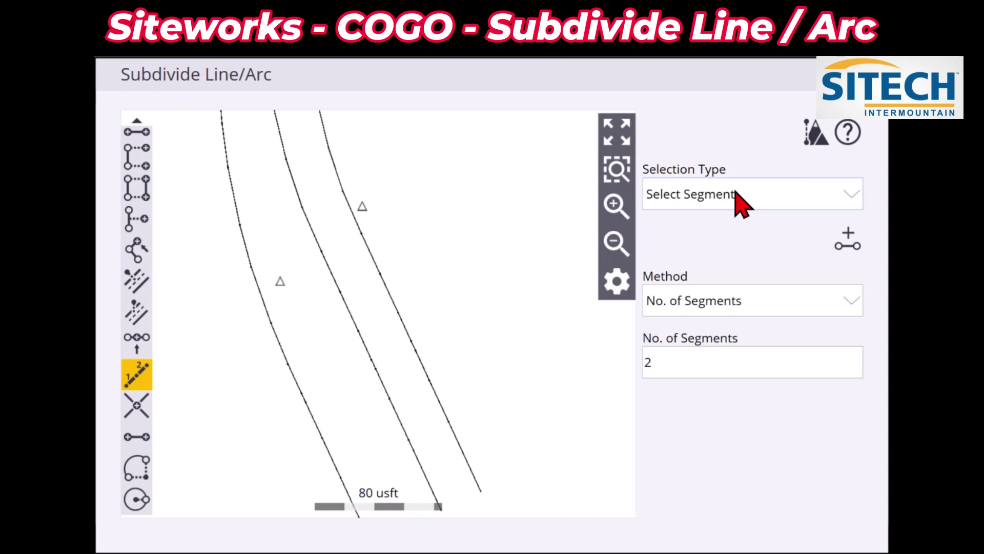
# Clear the picked EOP segment and set Select Entire Line with the Segment Length method.
pyautogui.click(393, 301)
pyautogui.click(390, 301)
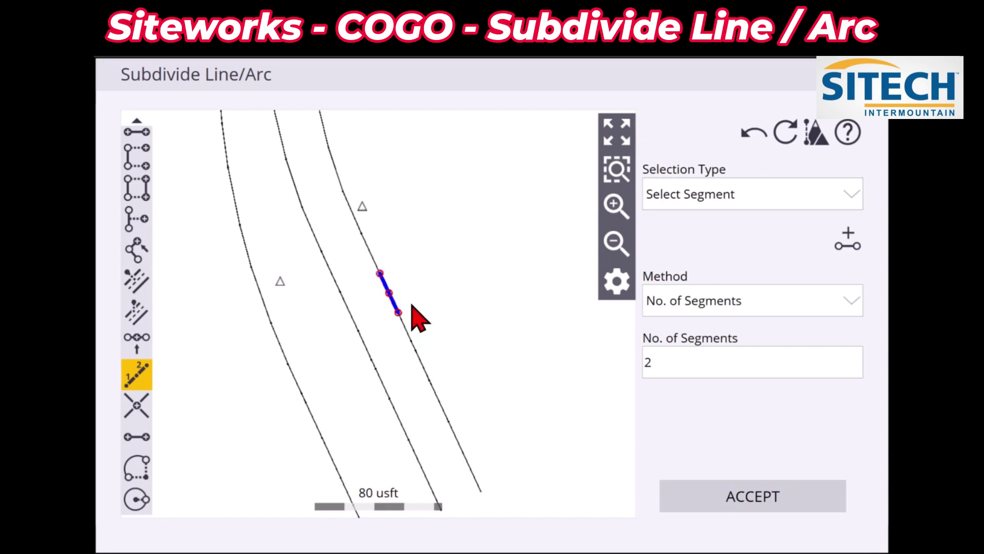
pyautogui.click(790, 140)
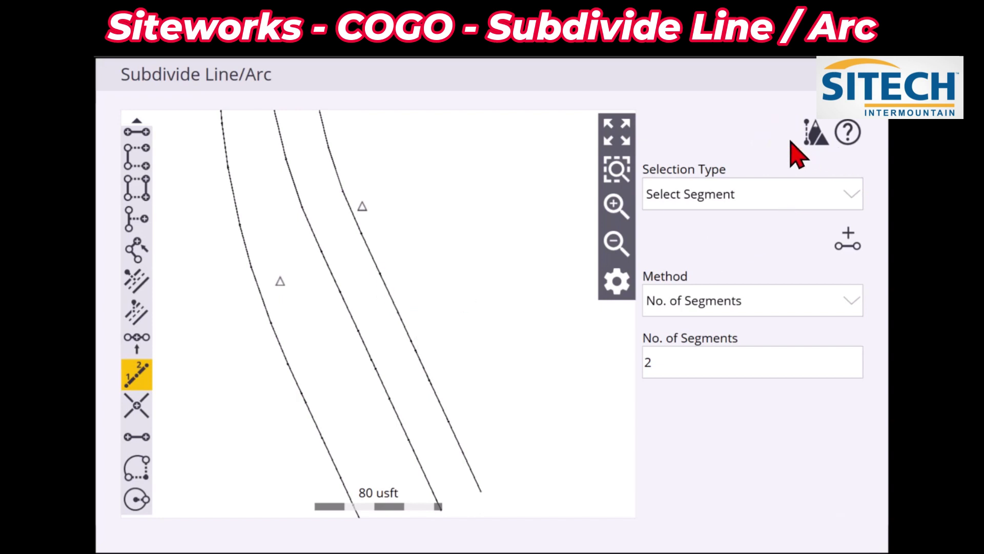
pyautogui.click(752, 205)
pyautogui.click(717, 260)
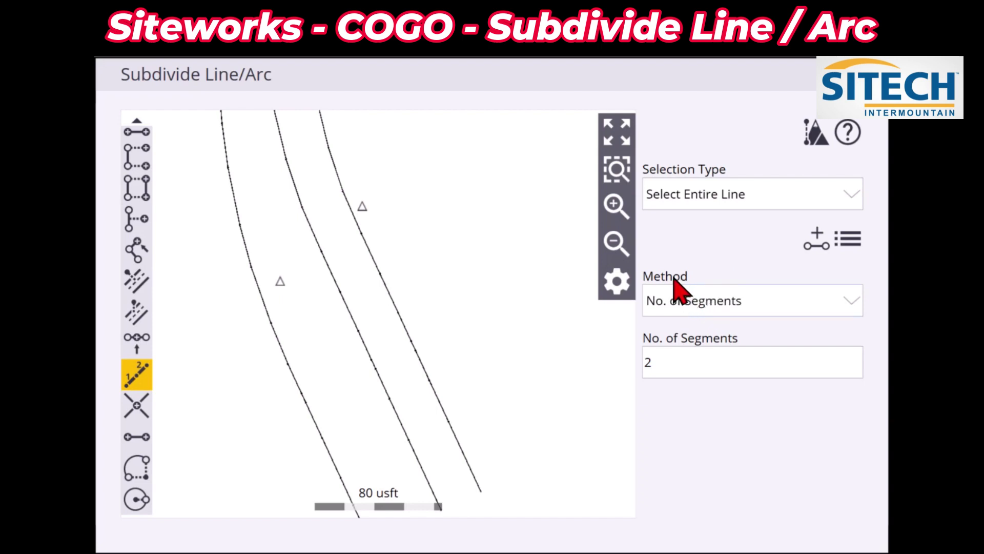
pyautogui.click(709, 304)
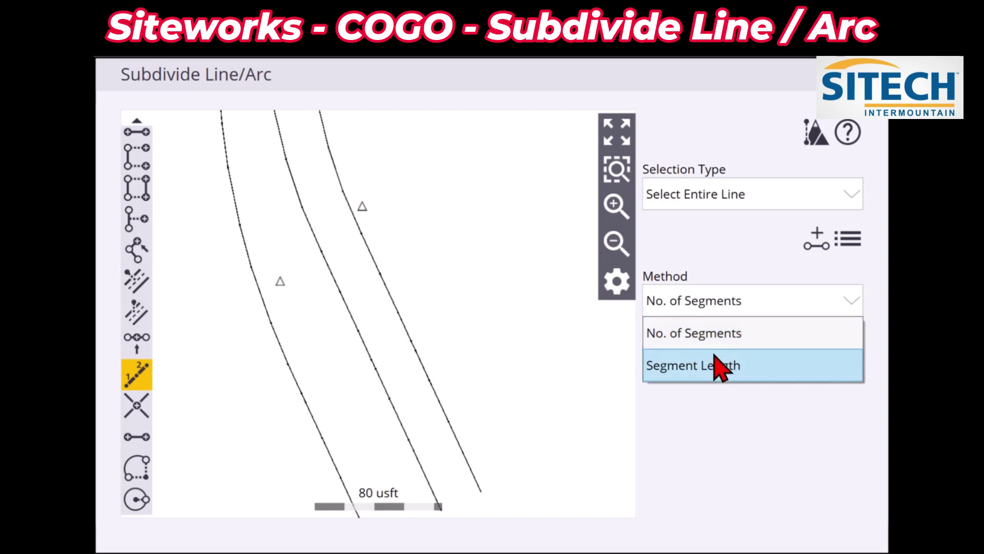
pyautogui.click(716, 370)
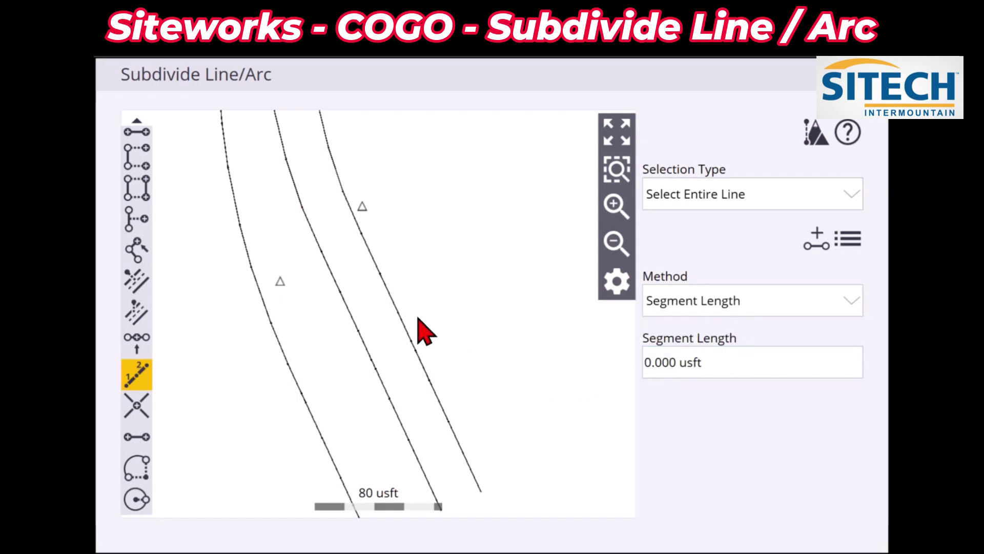
# Select the whole EOP line and enter a 5 usft segment length to preview points.
pyautogui.click(391, 299)
pyautogui.click(392, 298)
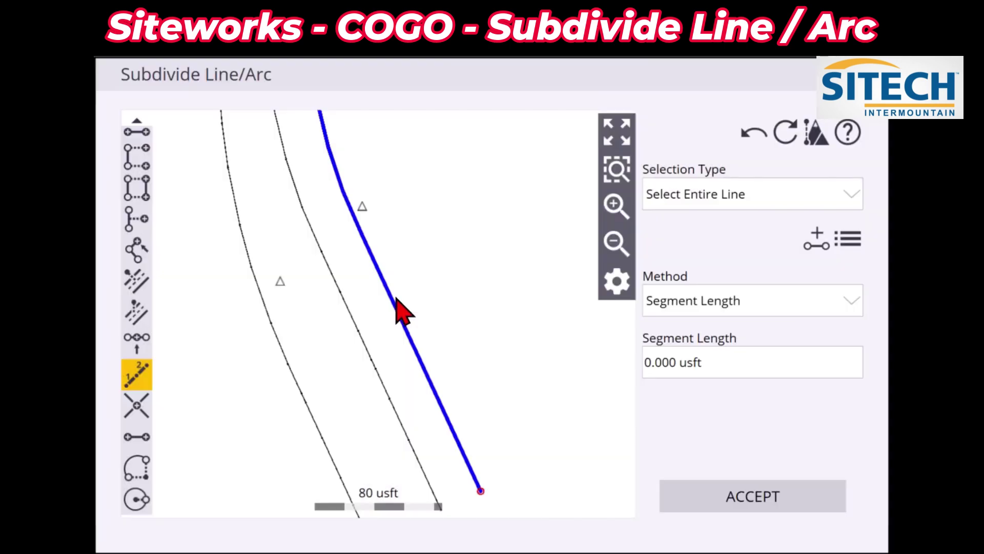
pyautogui.moveTo(466, 325); pyautogui.dragTo(513, 400)
pyautogui.click(745, 369)
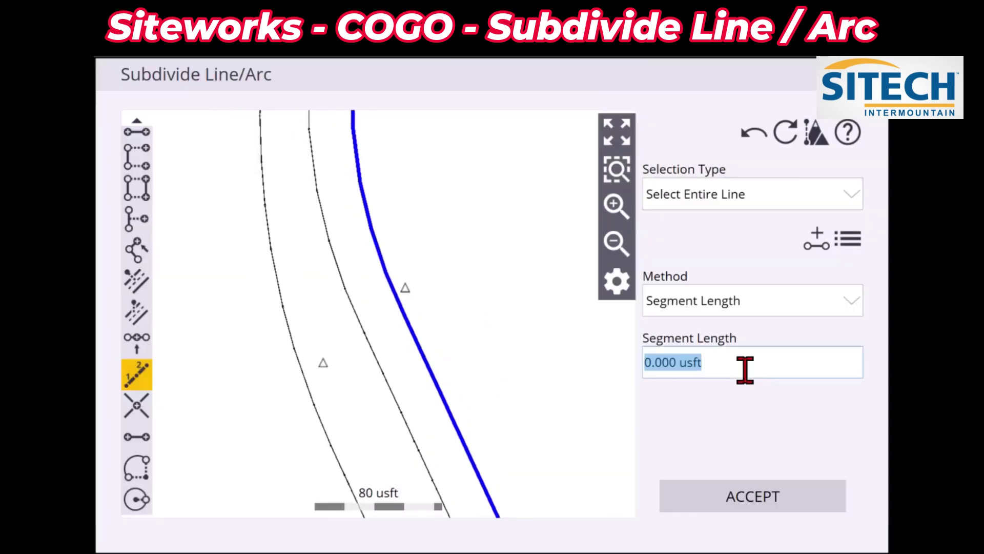
pyautogui.write('5')
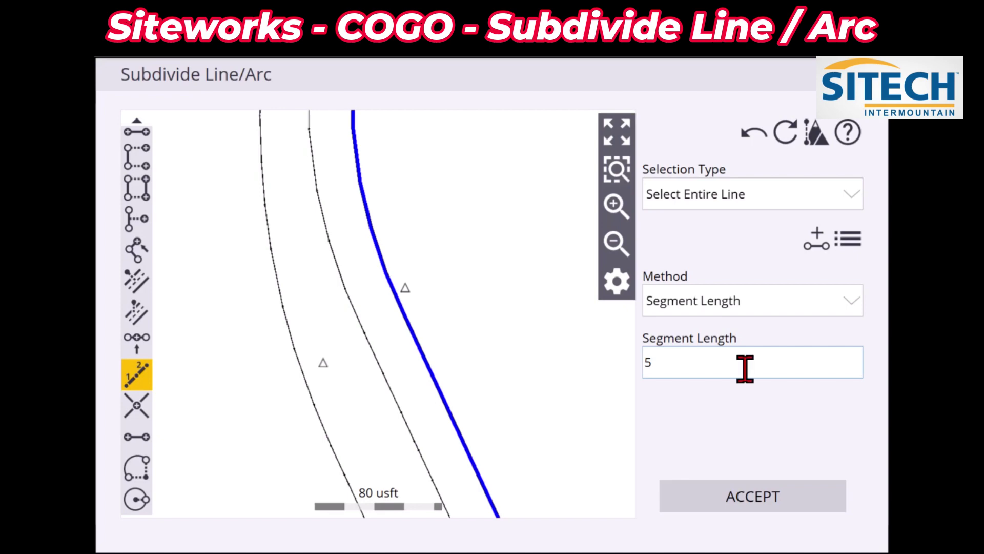
pyautogui.press('Return')
# Review the previewed points along the line at 80 usft and accept the subdivision.
pyautogui.scroll(2, 528, 303)
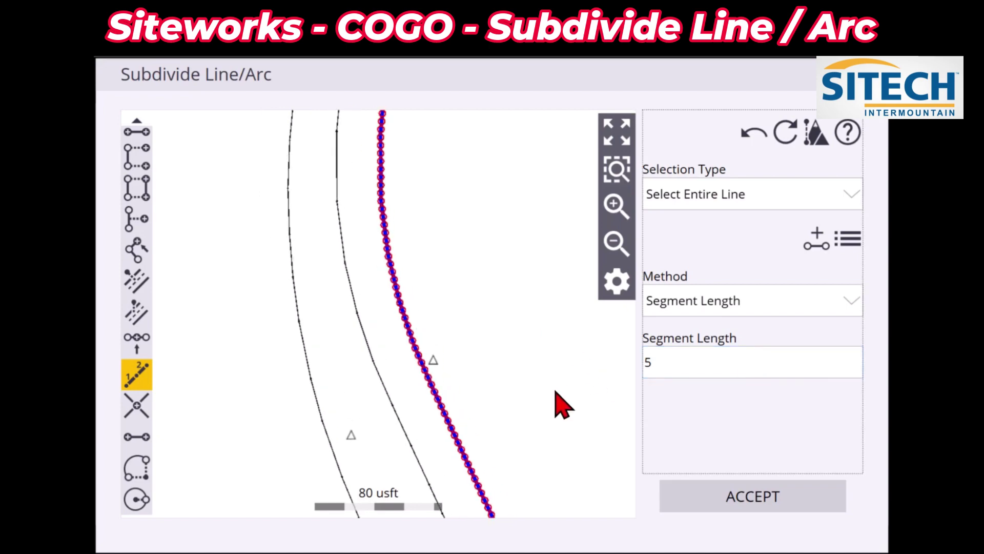
pyautogui.moveTo(507, 308); pyautogui.dragTo(531, 349)
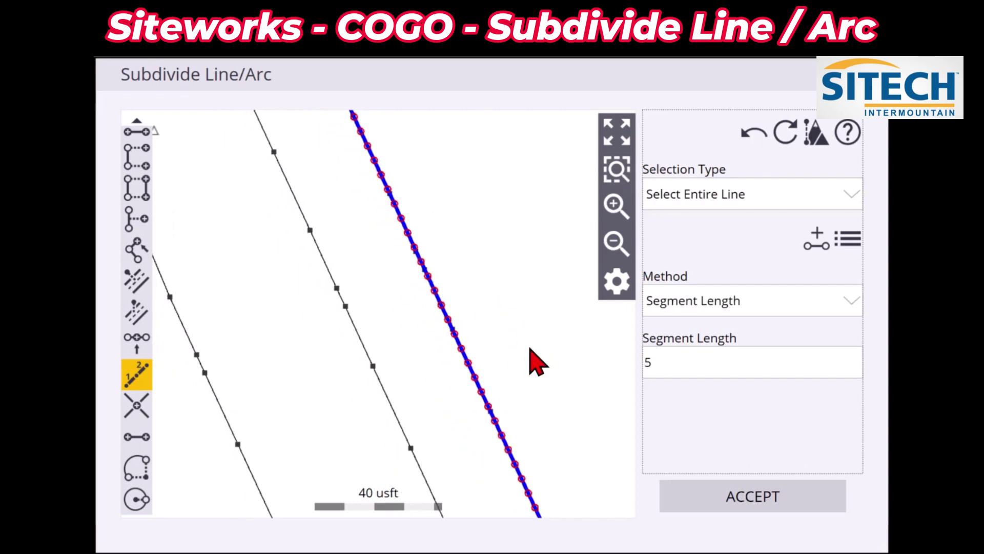
pyautogui.moveTo(514, 259); pyautogui.dragTo(560, 292)
pyautogui.click(615, 242)
pyautogui.moveTo(487, 236); pyautogui.dragTo(510, 369)
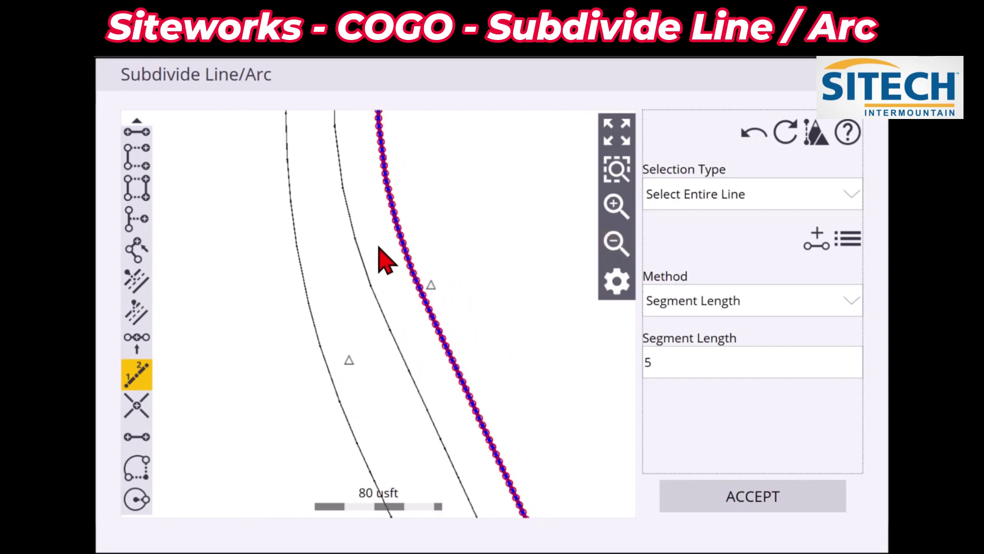
pyautogui.click(734, 513)
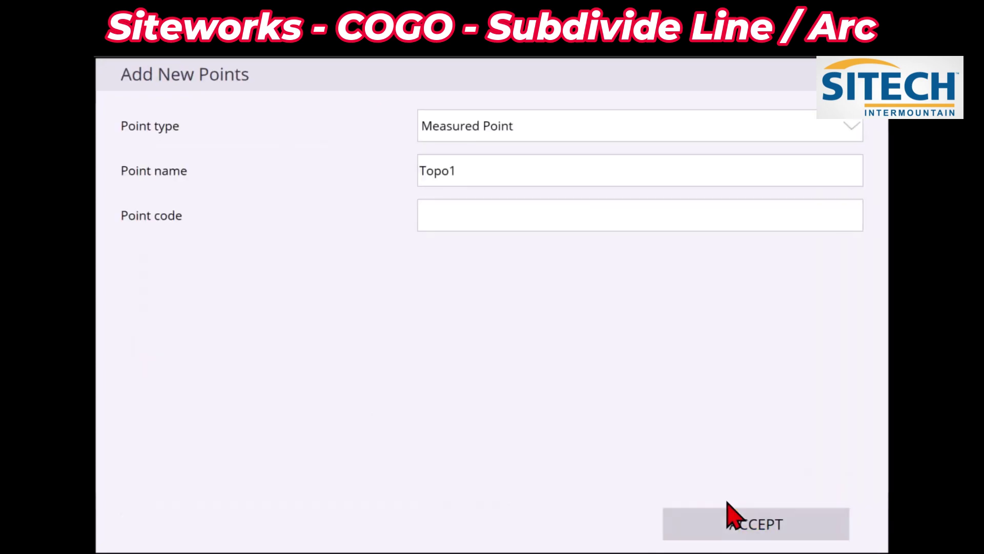
# Create the EOP subdivision points with point type Measured Point.
pyautogui.click(500, 128)
pyautogui.click(500, 159)
pyautogui.click(726, 520)
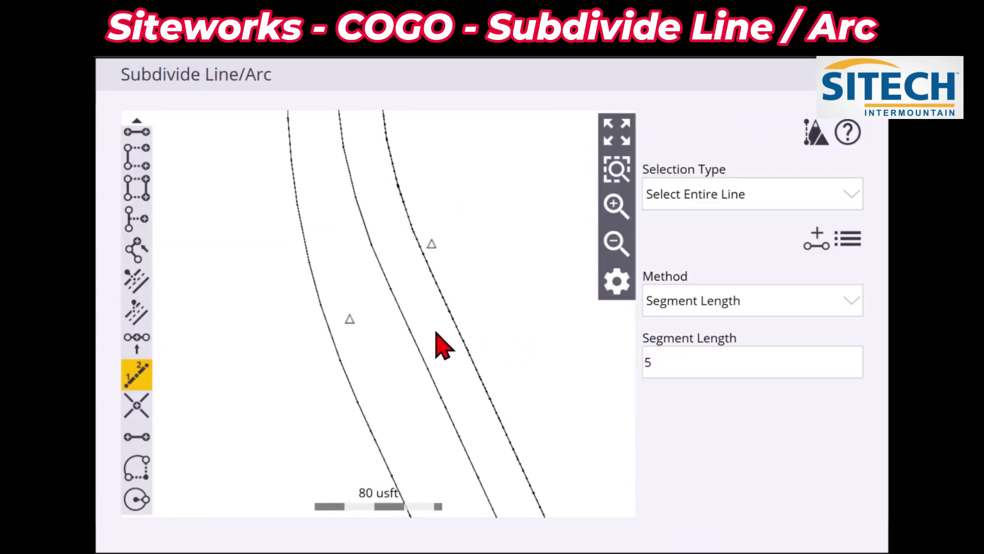
# Subdivide EOP1 at 5 usft and create its points.
pyautogui.click(420, 351)
pyautogui.click(407, 300)
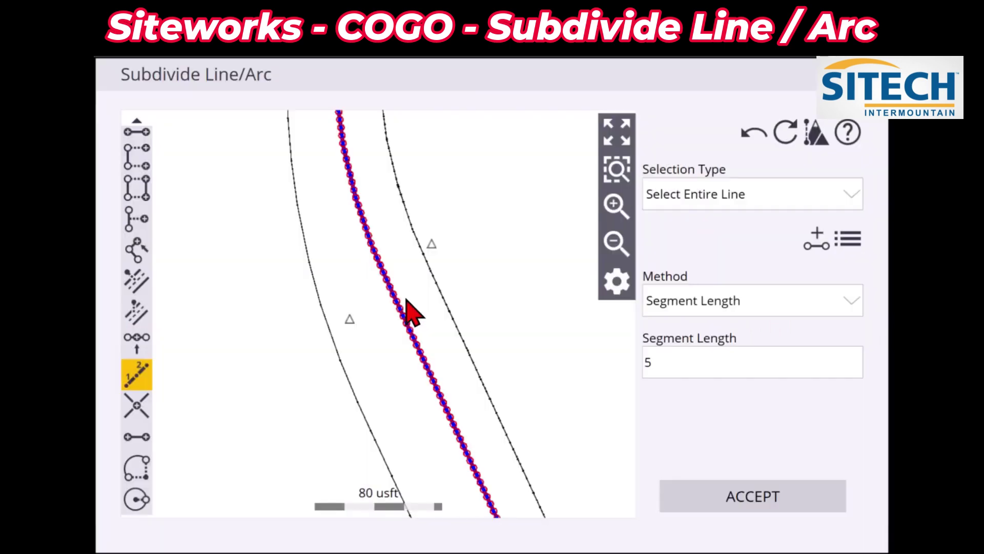
pyautogui.click(732, 500)
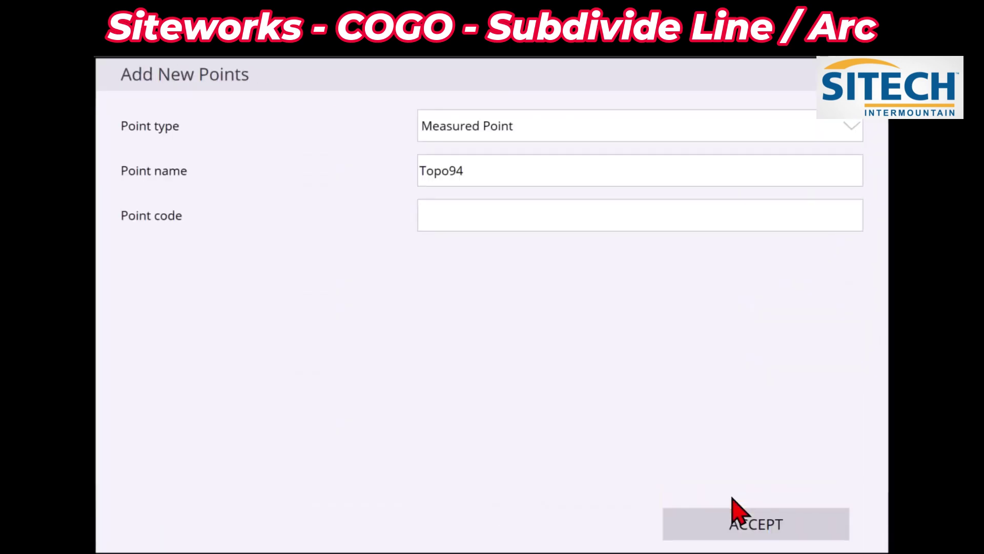
pyautogui.click(707, 517)
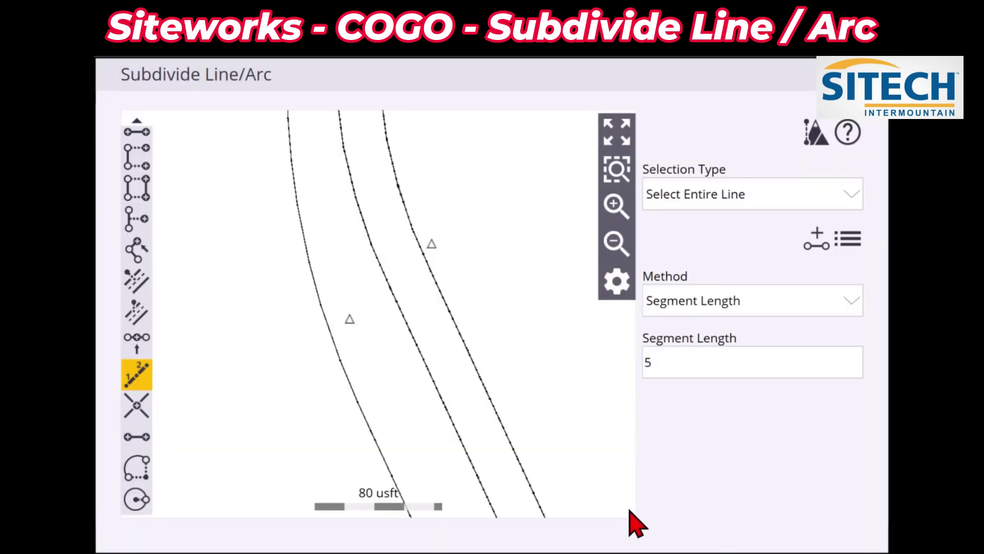
# Subdivide EOP2 at 5 usft and confirm creating all 103 points.
pyautogui.click(376, 379)
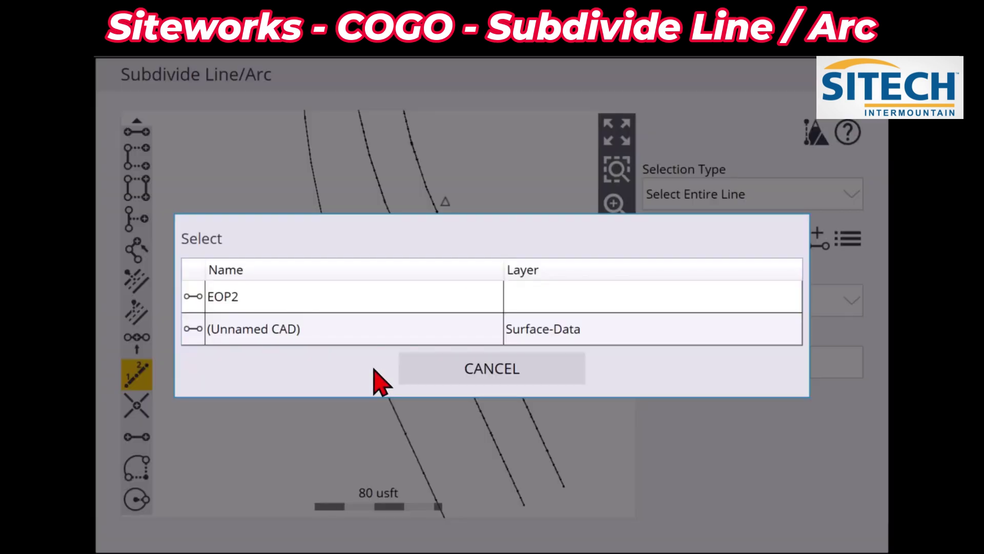
pyautogui.click(368, 319)
pyautogui.moveTo(466, 395); pyautogui.dragTo(408, 312)
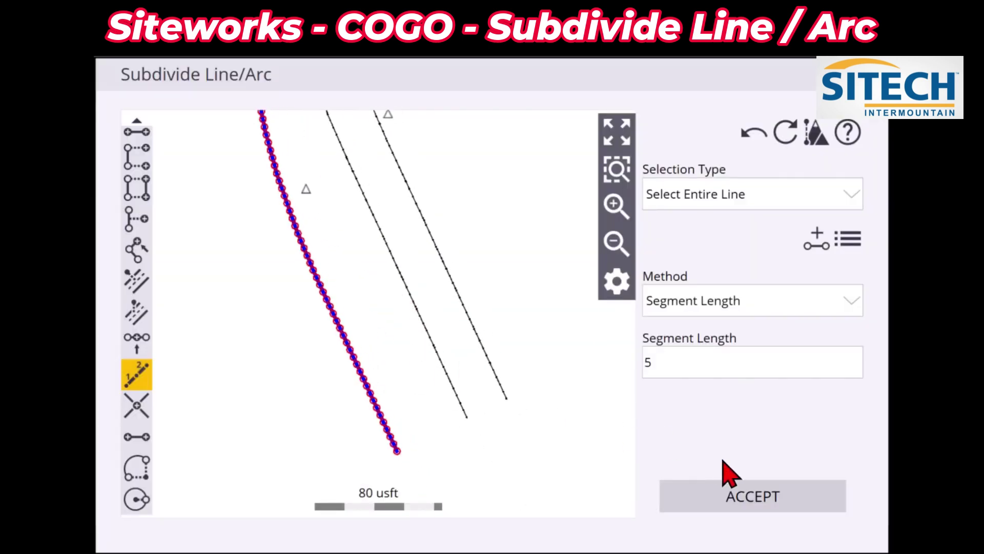
pyautogui.click(738, 498)
pyautogui.click(739, 528)
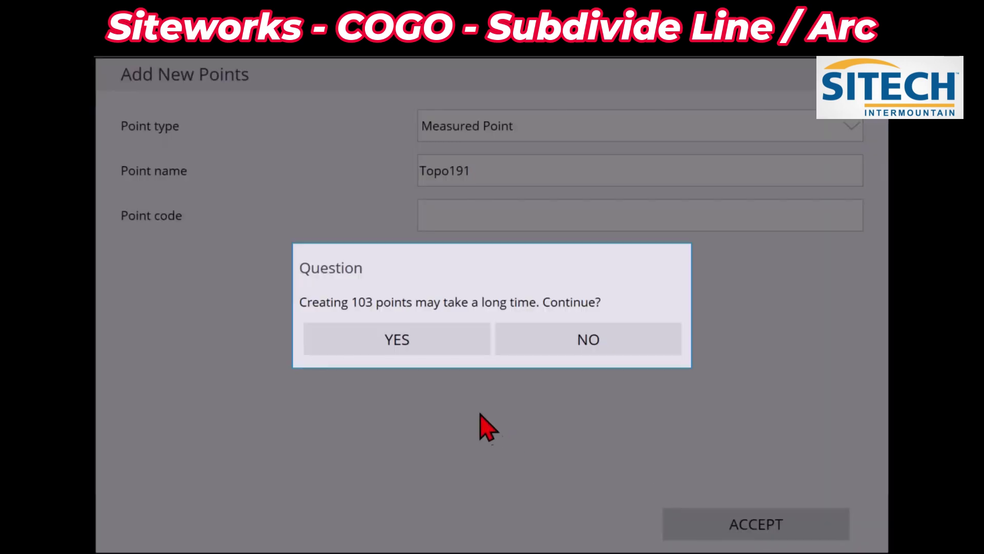
pyautogui.click(440, 344)
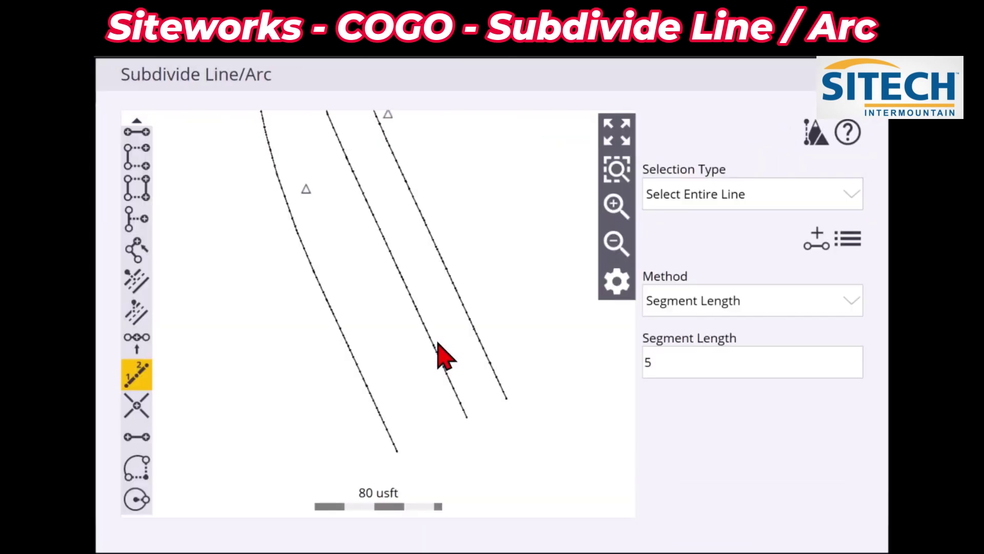
# Zoom in to 20 usft and pan along the lines to inspect the new points.
pyautogui.click(615, 205)
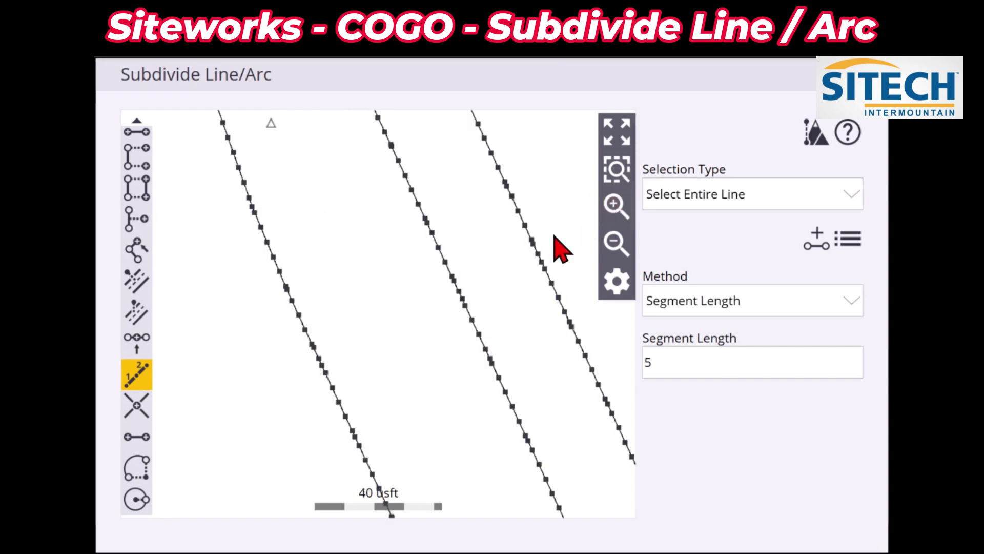
pyautogui.click(616, 205)
pyautogui.moveTo(451, 311); pyautogui.dragTo(420, 248)
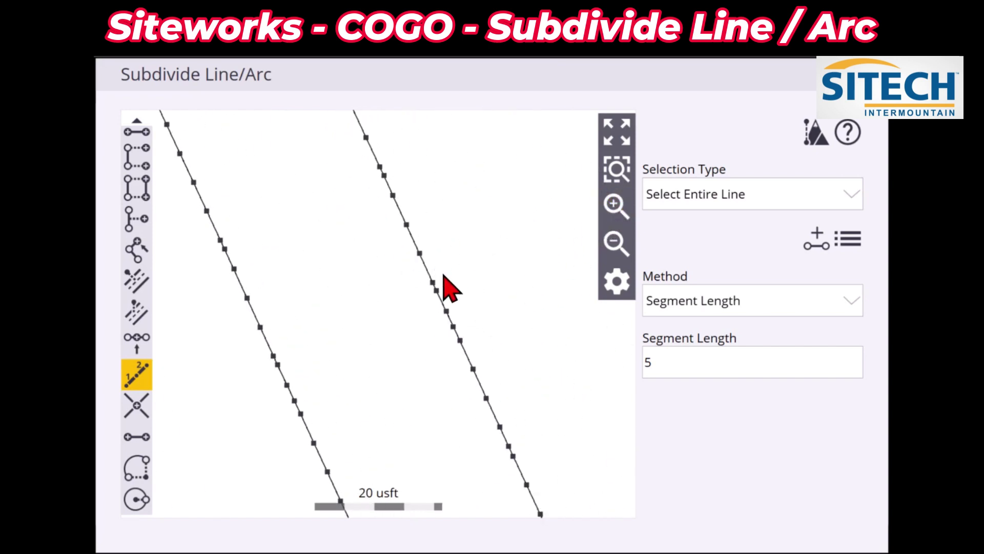
pyautogui.moveTo(303, 373); pyautogui.dragTo(325, 270)
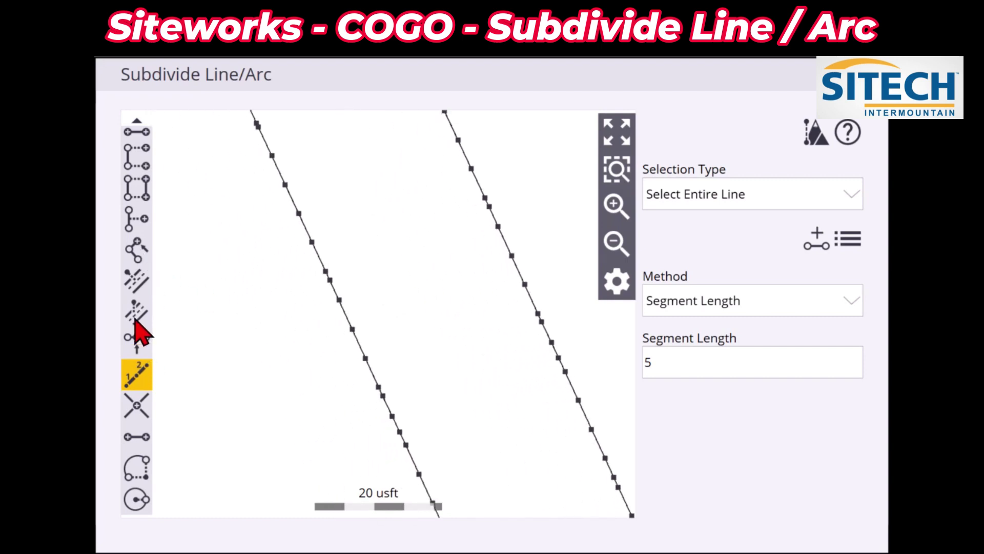
pyautogui.scroll(3, 137, 328)
# In Delete Point/Line, remove the extra line vertices LinePt33 and LinePt32.
pyautogui.click(136, 208)
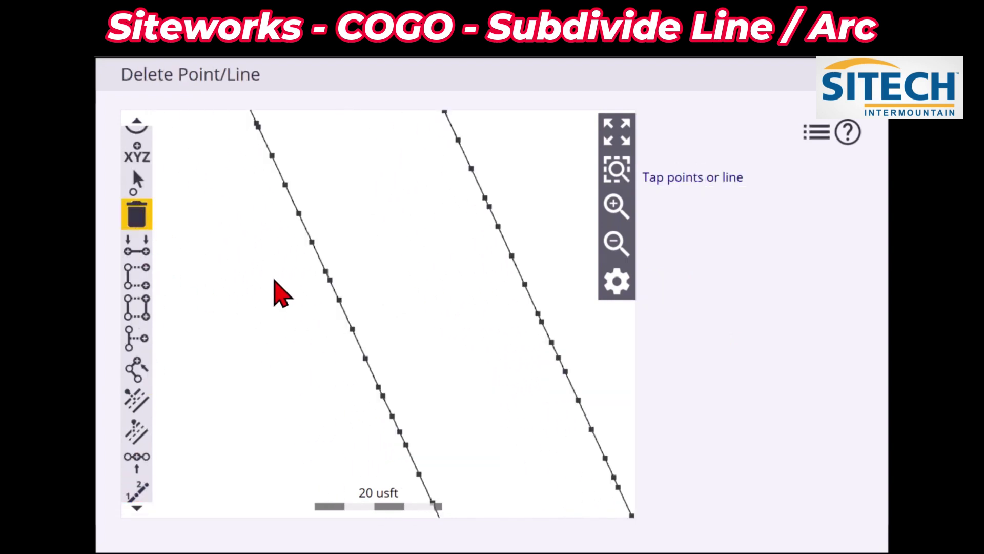
pyautogui.click(330, 283)
pyautogui.click(363, 290)
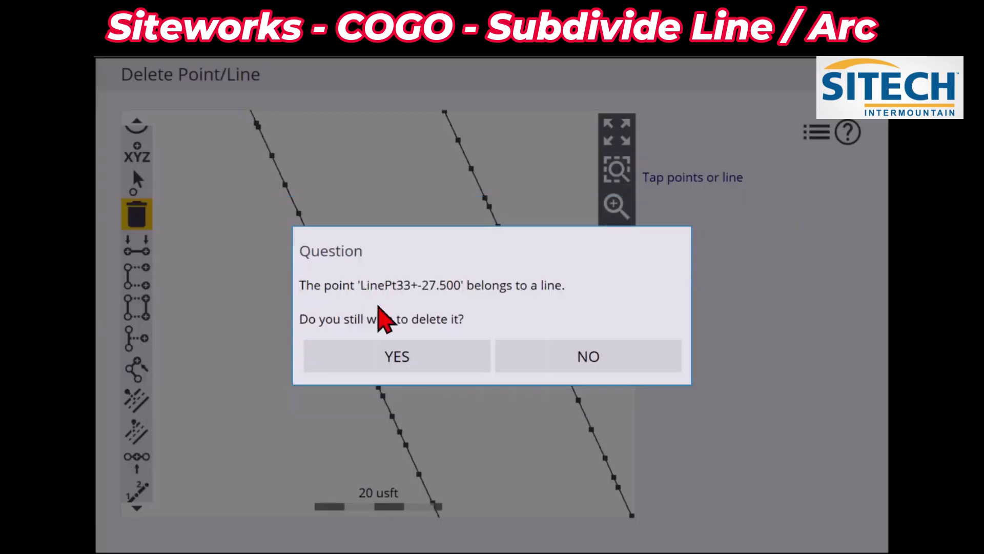
pyautogui.click(402, 366)
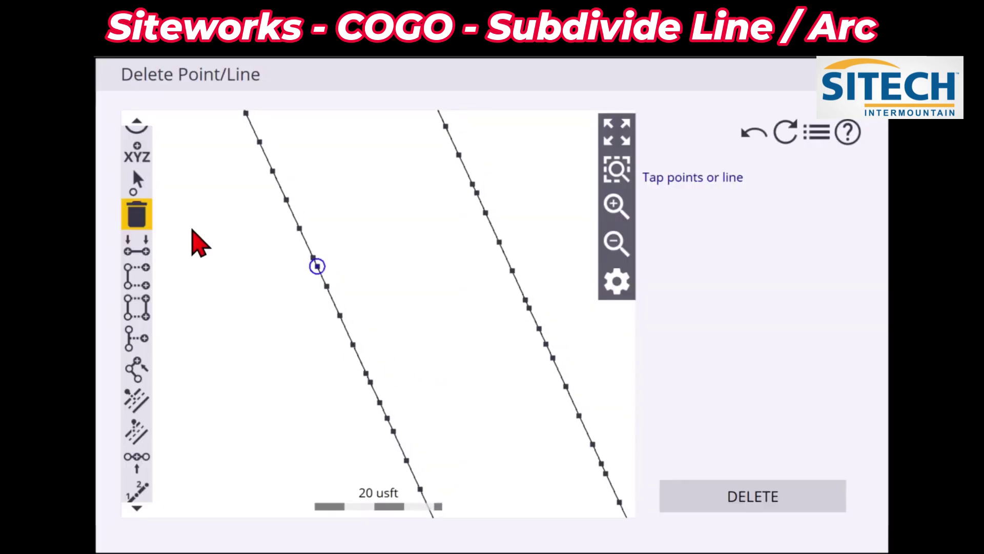
pyautogui.click(761, 494)
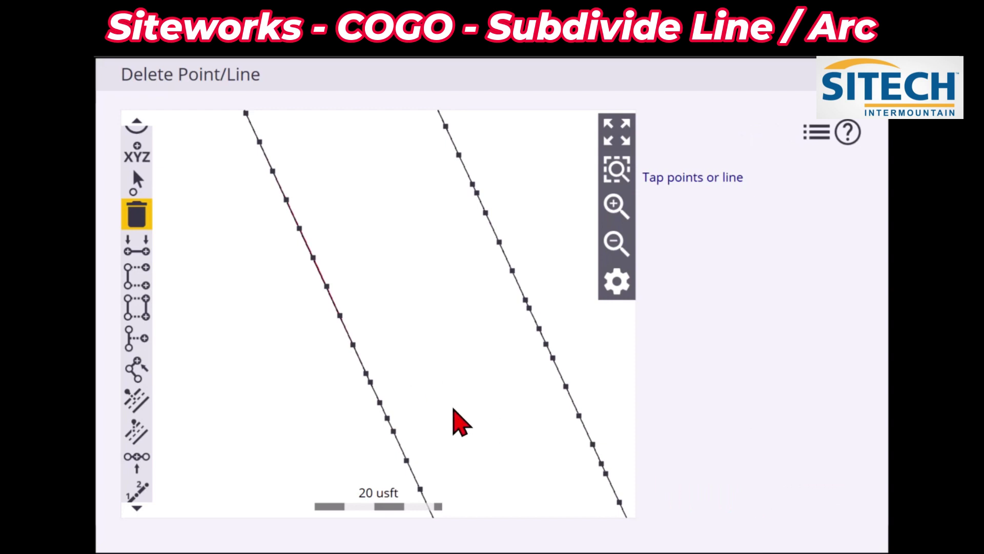
pyautogui.moveTo(451, 418); pyautogui.dragTo(439, 404)
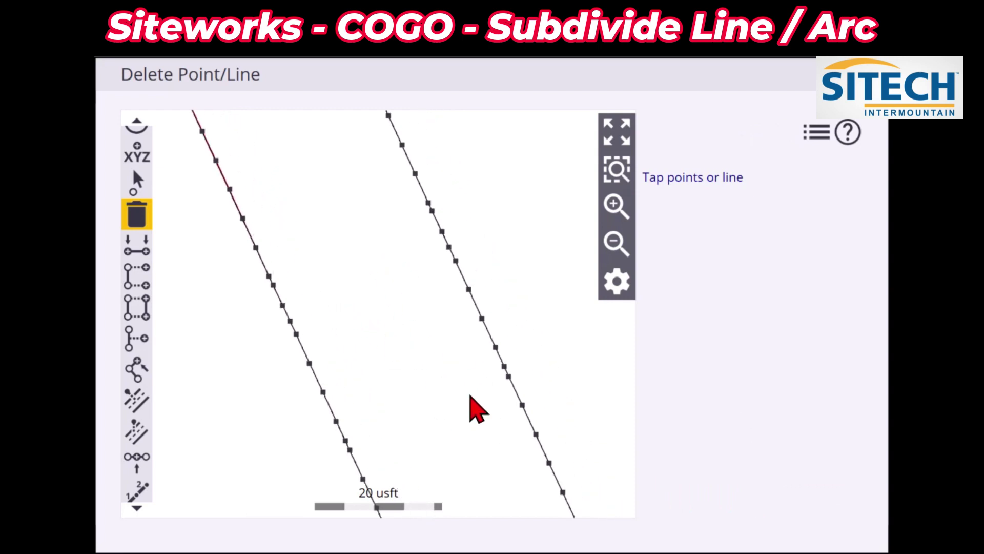
pyautogui.click(422, 284)
pyautogui.click(424, 283)
pyautogui.click(414, 361)
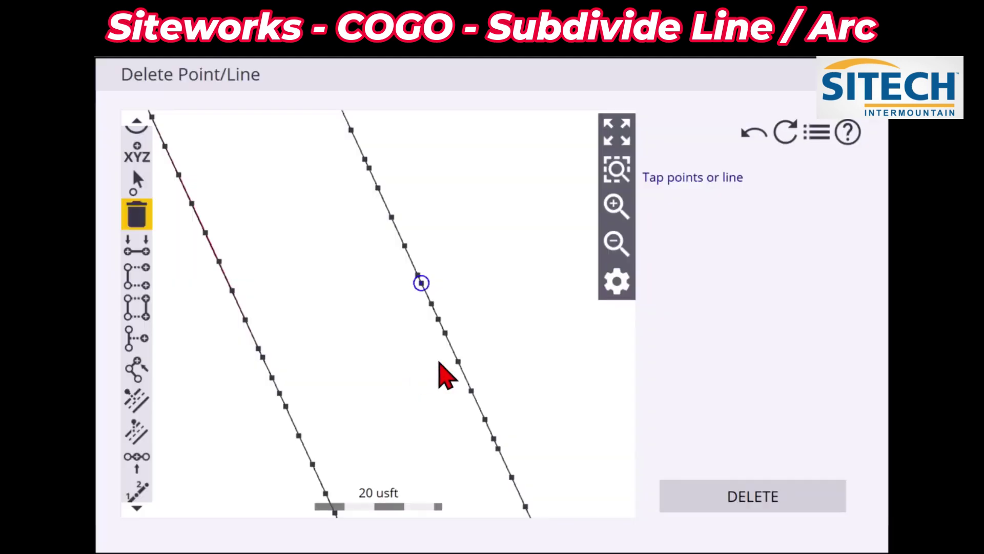
pyautogui.click(705, 506)
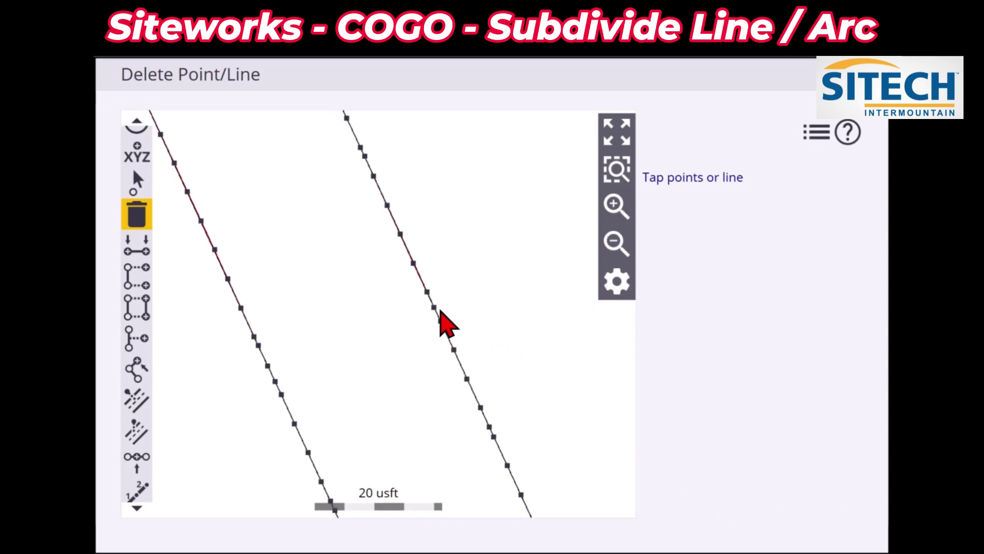
# Delete line vertex LinePt31, then zoom out to 80 usft to review the road lines.
pyautogui.click(439, 311)
pyautogui.click(366, 282)
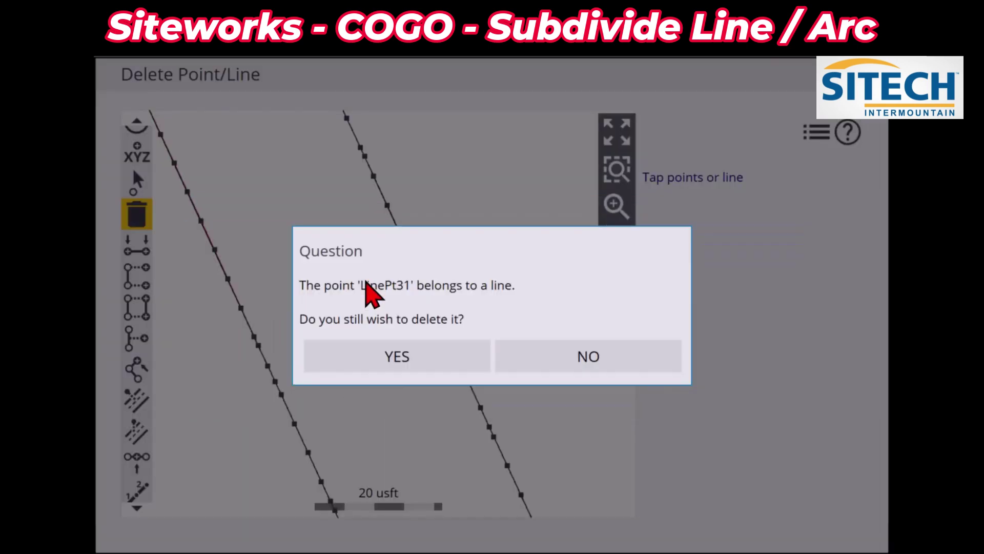
pyautogui.click(465, 366)
pyautogui.click(700, 501)
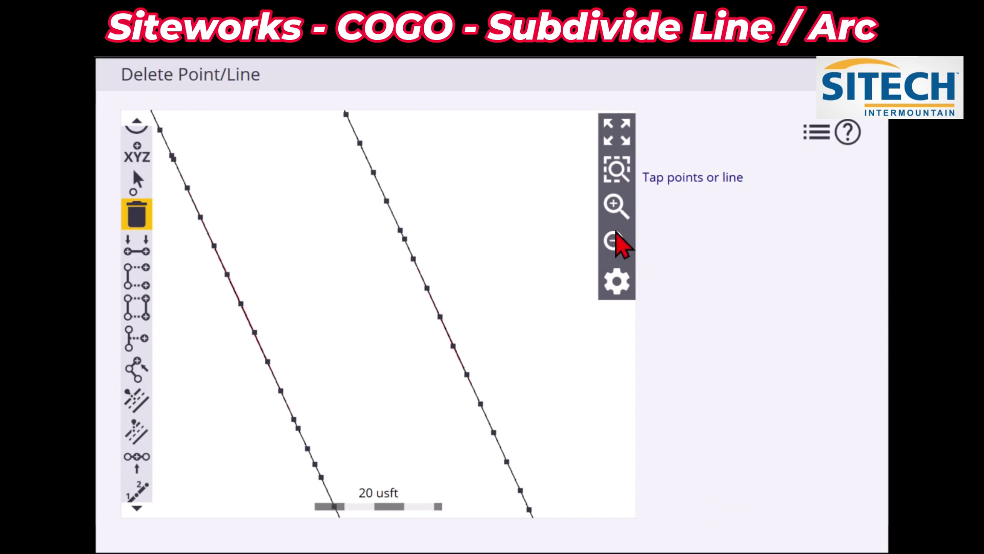
pyautogui.click(617, 242)
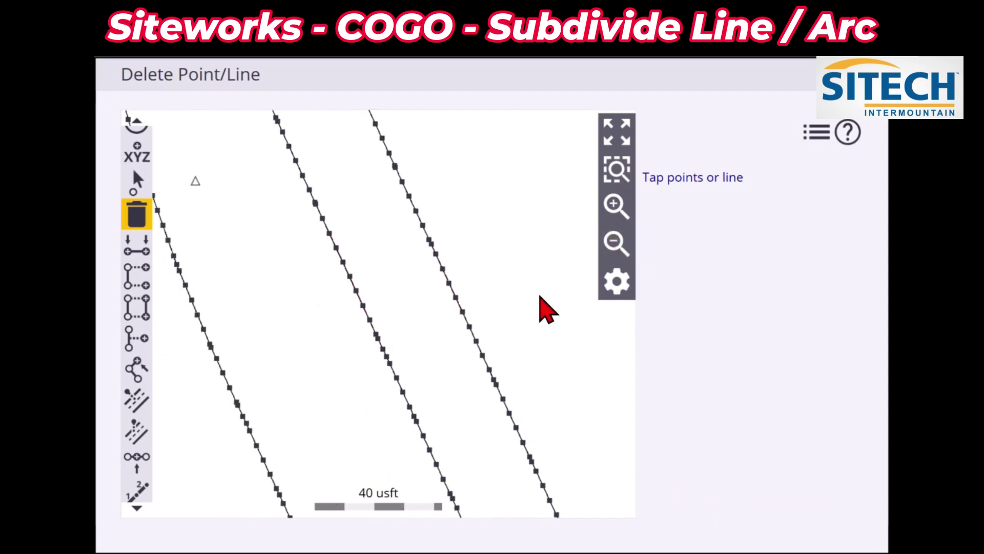
pyautogui.click(618, 243)
pyautogui.moveTo(522, 308); pyautogui.dragTo(554, 347)
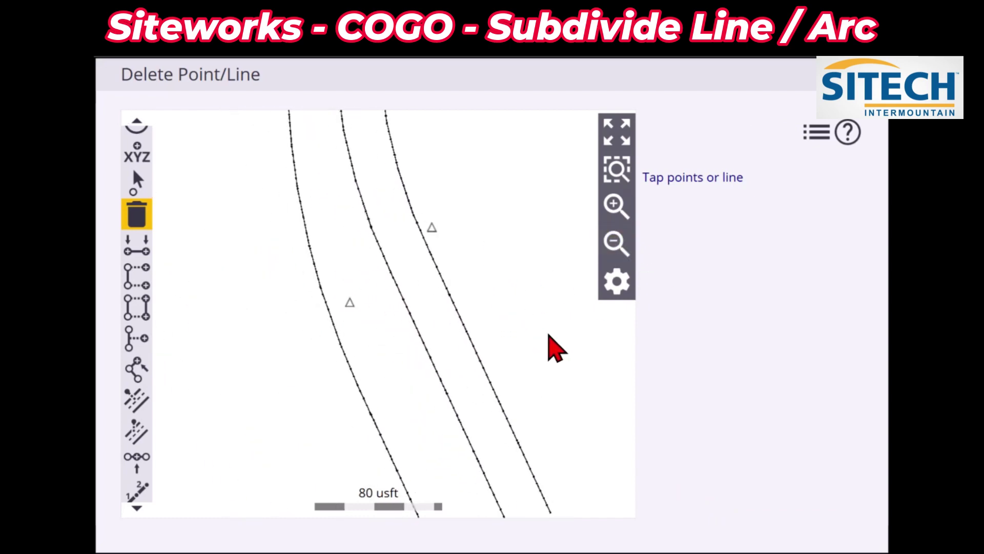
# Exit point deletion, recenter the road lines, and open Data Management > Surface as Design.
pyautogui.press('Escape')
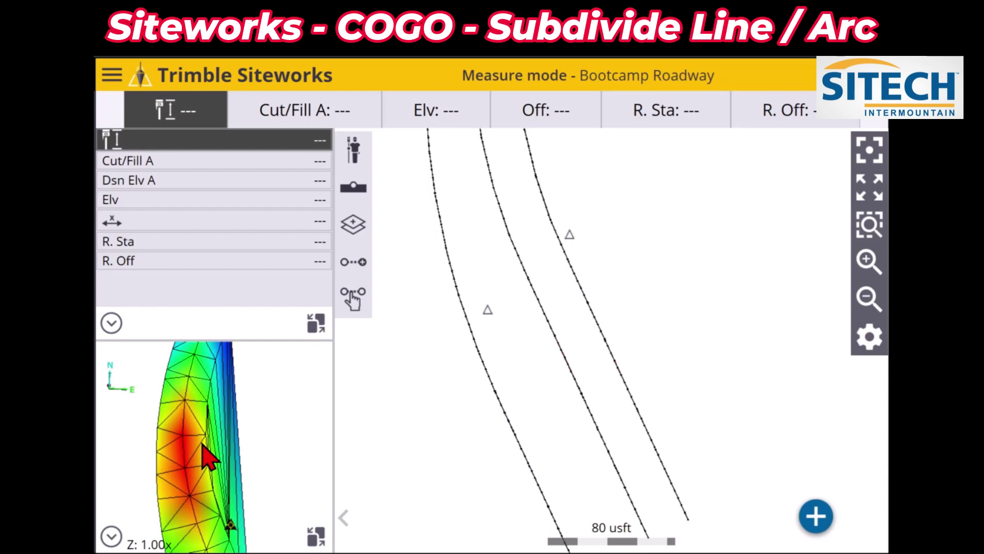
pyautogui.click(867, 300)
pyautogui.moveTo(803, 324); pyautogui.dragTo(785, 398)
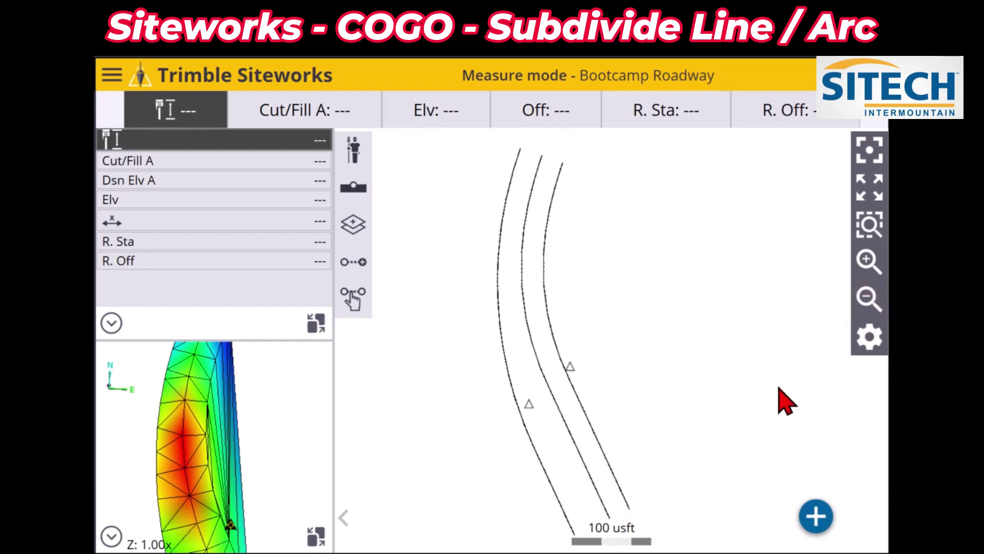
pyautogui.click(112, 76)
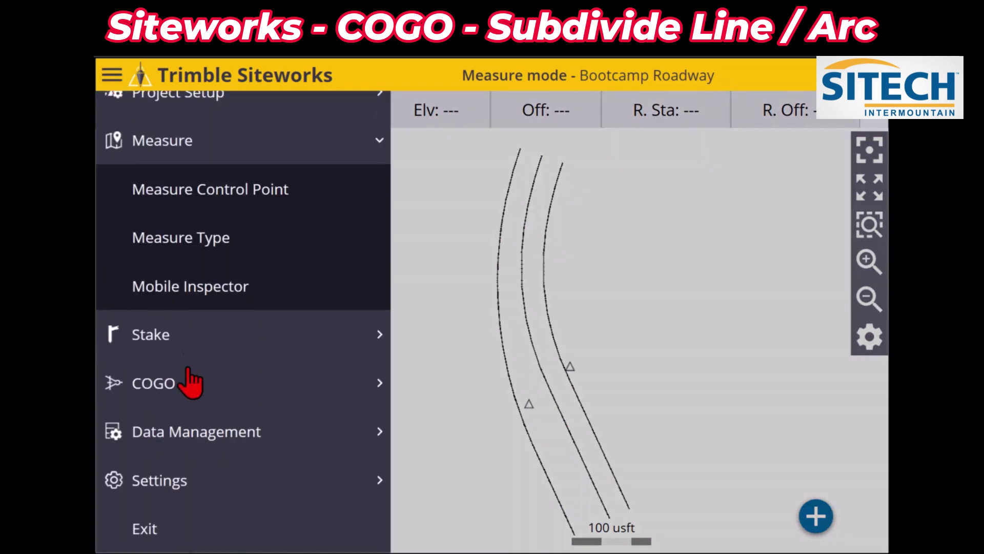
pyautogui.click(217, 441)
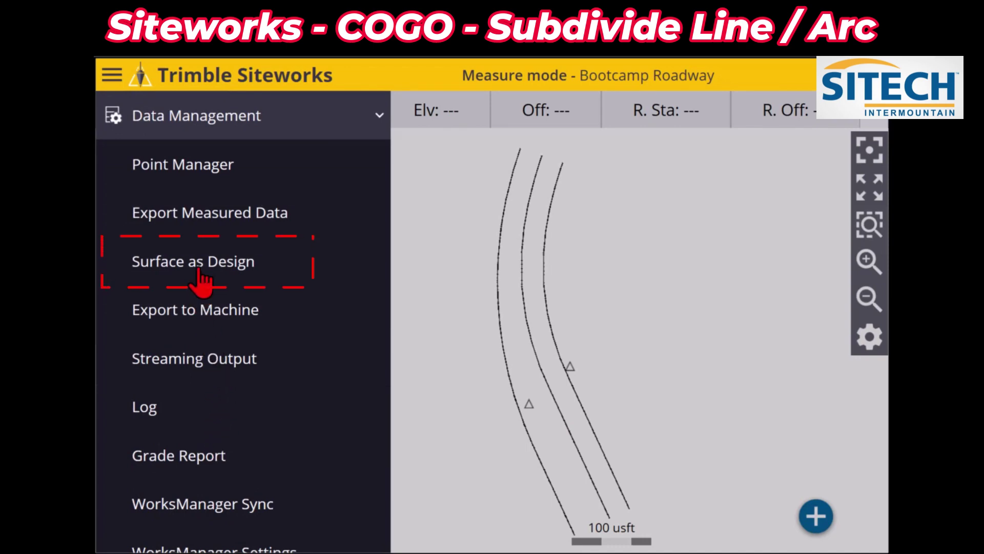
pyautogui.click(199, 267)
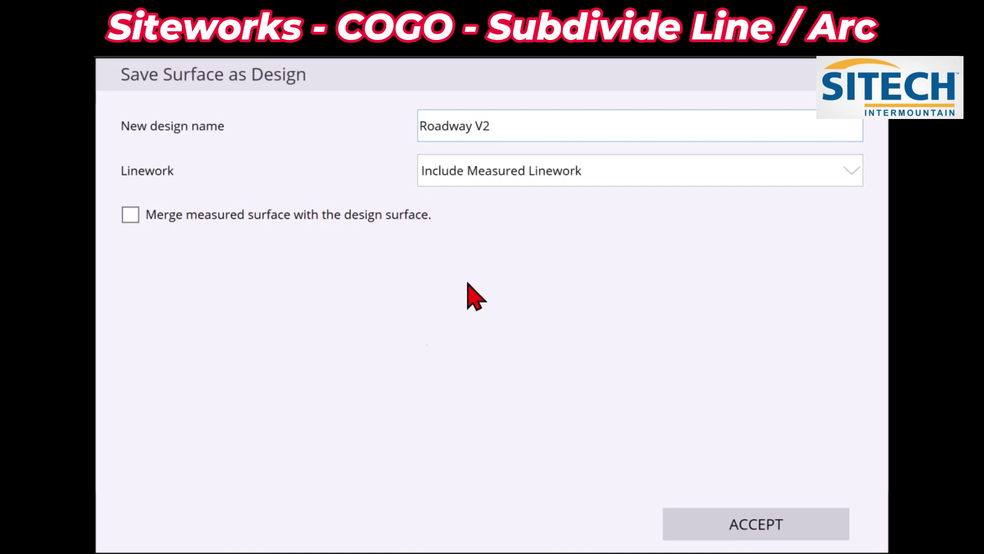
# Keep Include Measured Linework for the Roadway V2 design and submit it.
pyautogui.click(484, 180)
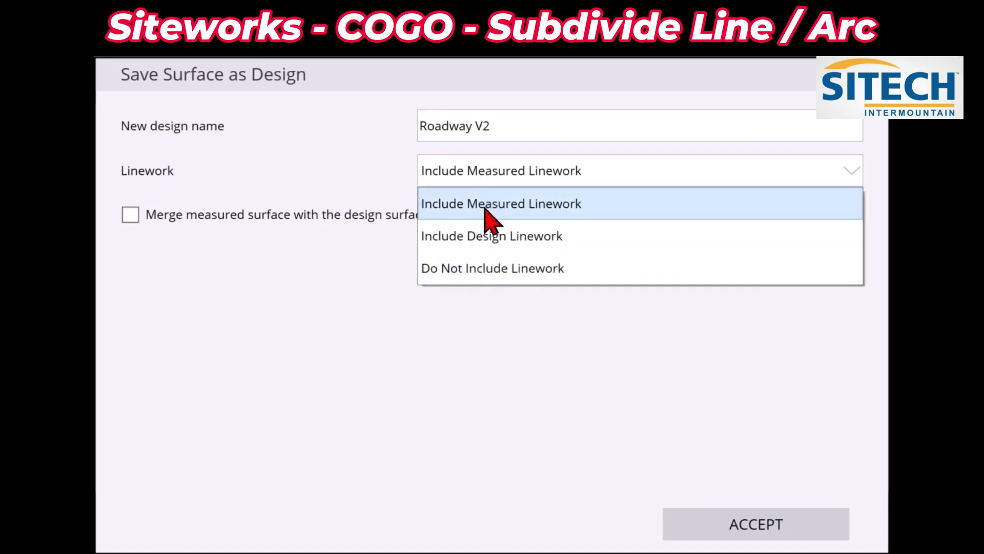
pyautogui.click(485, 205)
pyautogui.click(741, 533)
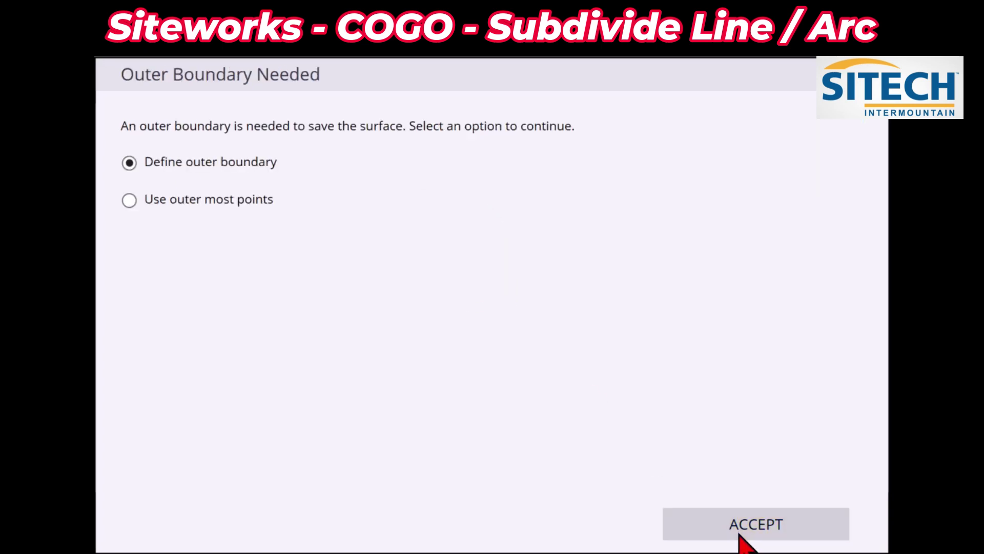
# Set the outer boundary to Use outer most points and confirm the save.
pyautogui.click(129, 200)
pyautogui.click(724, 527)
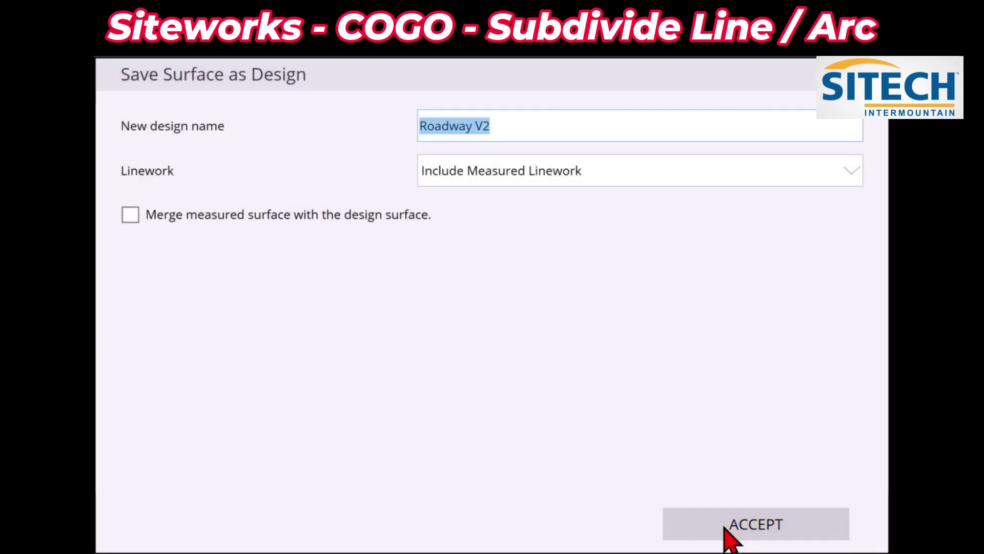
pyautogui.click(725, 527)
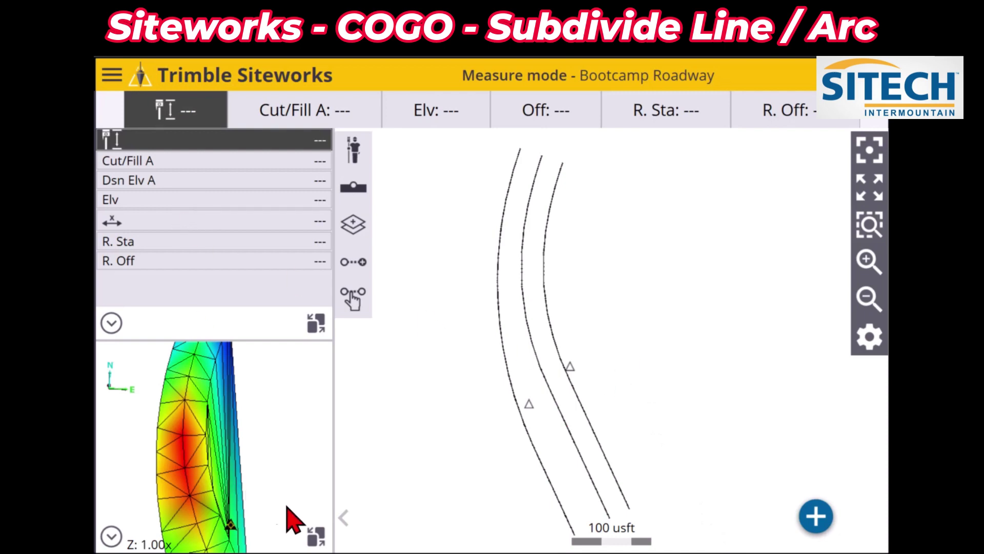
# Bring the 3D surface into the main view and center the red cut area.
pyautogui.click(315, 538)
pyautogui.moveTo(576, 413); pyautogui.dragTo(551, 252)
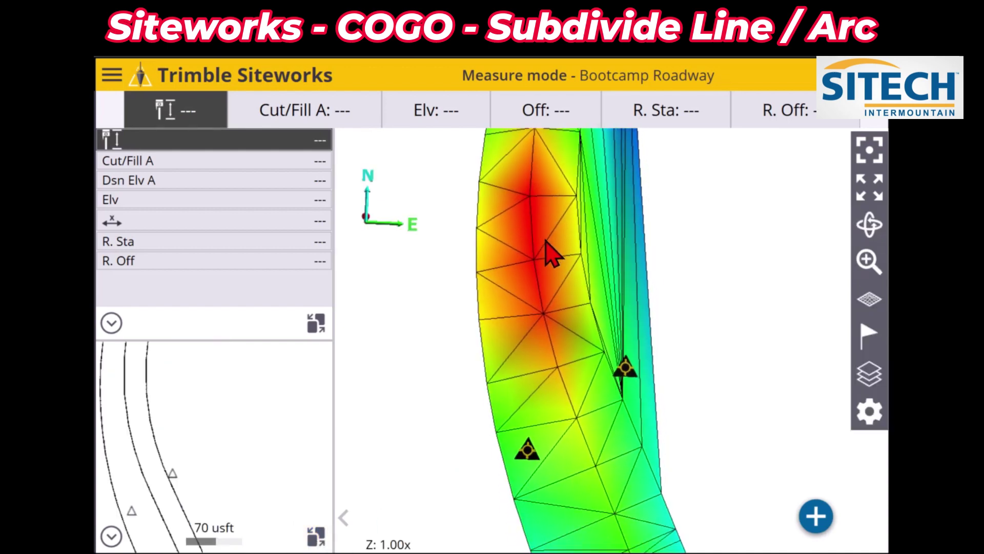
pyautogui.moveTo(568, 489); pyautogui.dragTo(573, 443)
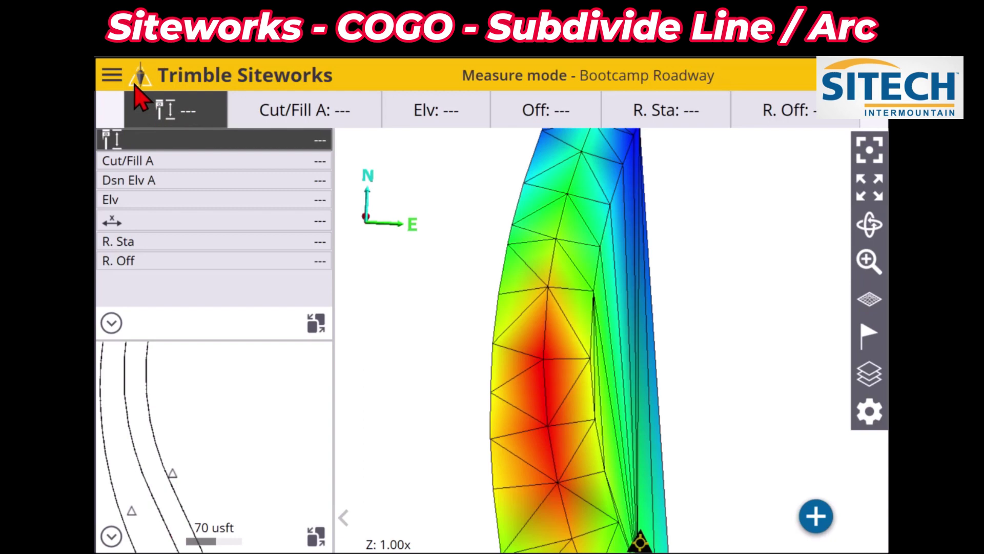
# Change the Bootcamp Roadway project's design to Roadway V2 and load it.
pyautogui.click(112, 76)
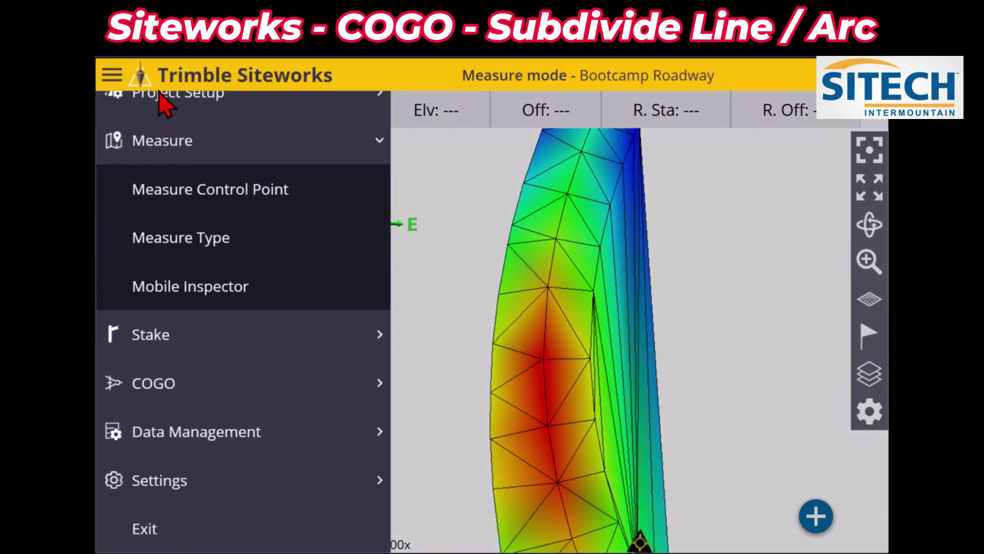
pyautogui.click(159, 105)
pyautogui.click(180, 177)
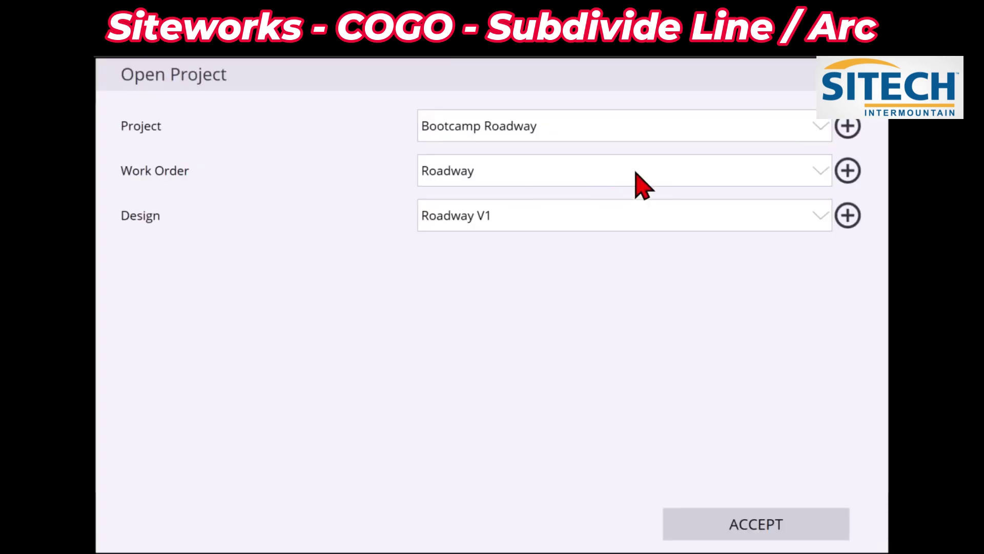
pyautogui.click(814, 222)
pyautogui.click(701, 347)
pyautogui.click(747, 536)
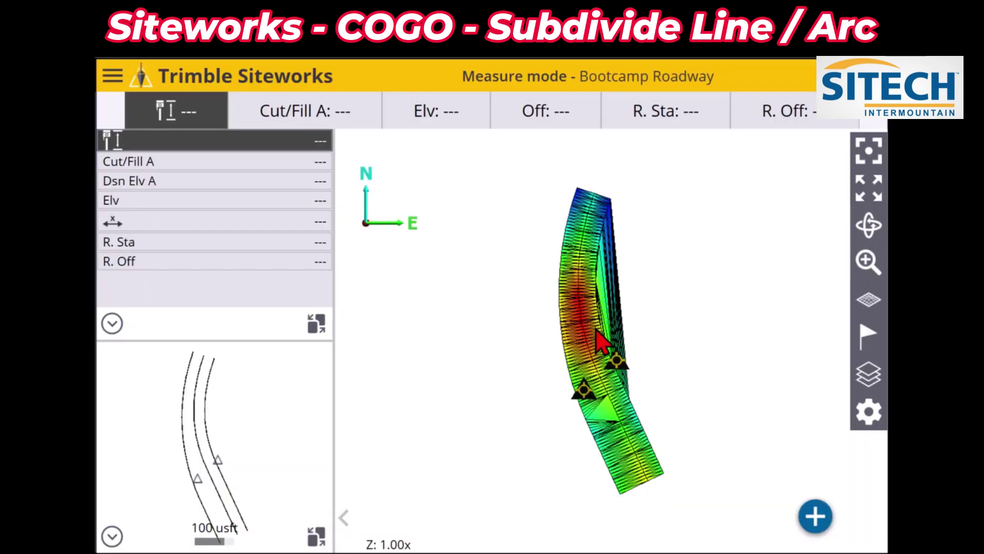
# Zoom in on the red cut area and tilt the surface to a low oblique angle.
pyautogui.click(868, 263)
pyautogui.moveTo(736, 400); pyautogui.dragTo(830, 282)
pyautogui.click(869, 263)
pyautogui.moveTo(715, 328); pyautogui.dragTo(713, 294)
pyautogui.click(869, 224)
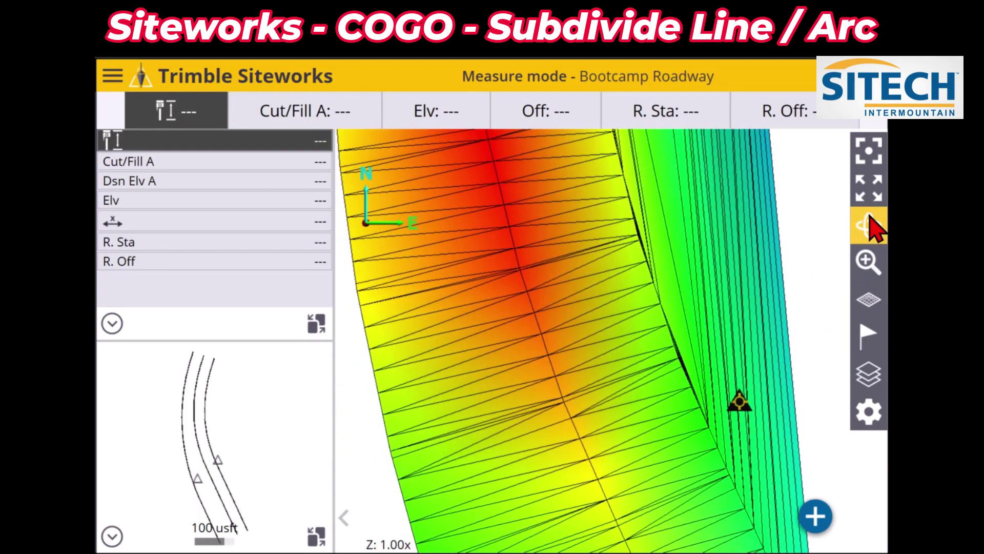
pyautogui.moveTo(682, 422); pyautogui.dragTo(701, 377)
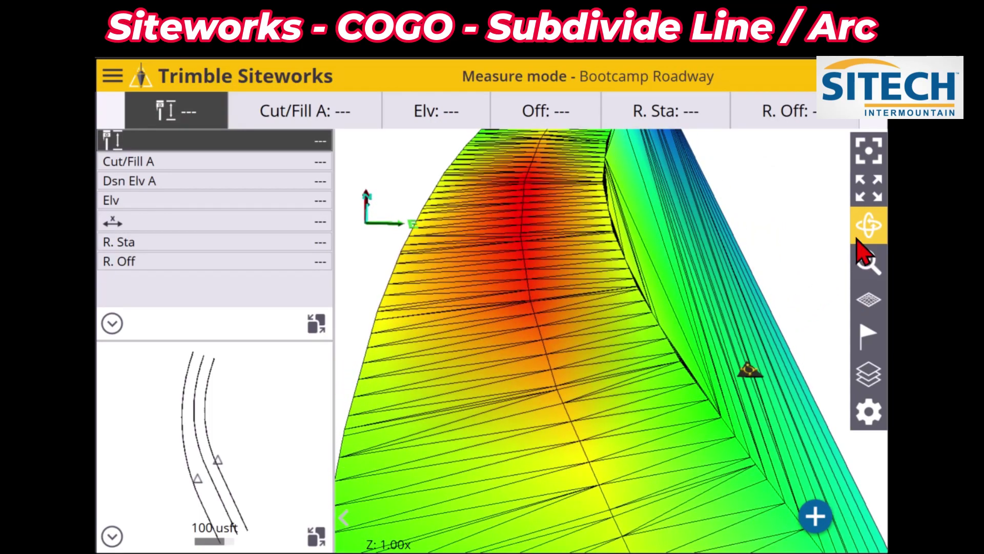
pyautogui.moveTo(670, 306); pyautogui.dragTo(697, 375)
pyautogui.click(870, 224)
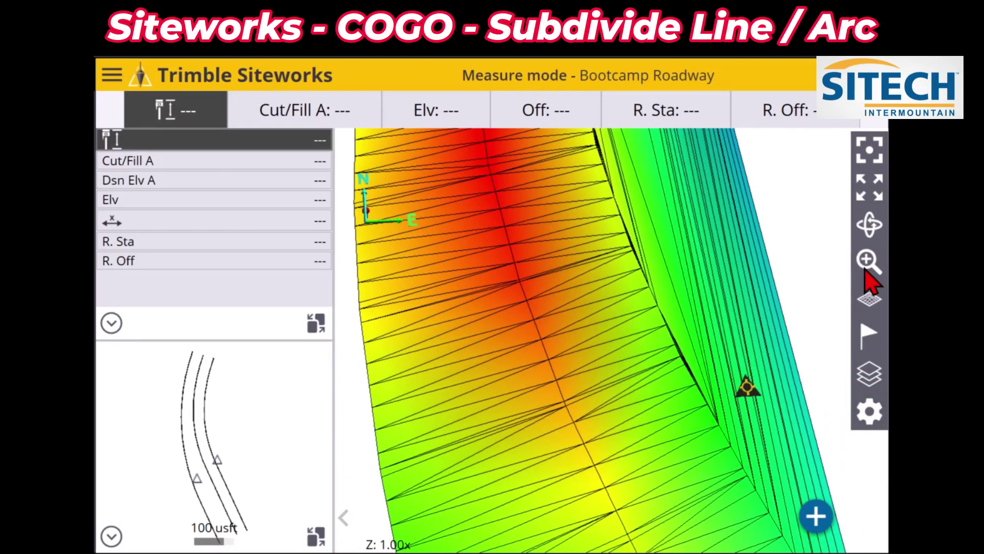
# Reposition and zoom closer on the roadway to reveal its narrow triangles.
pyautogui.click(867, 264)
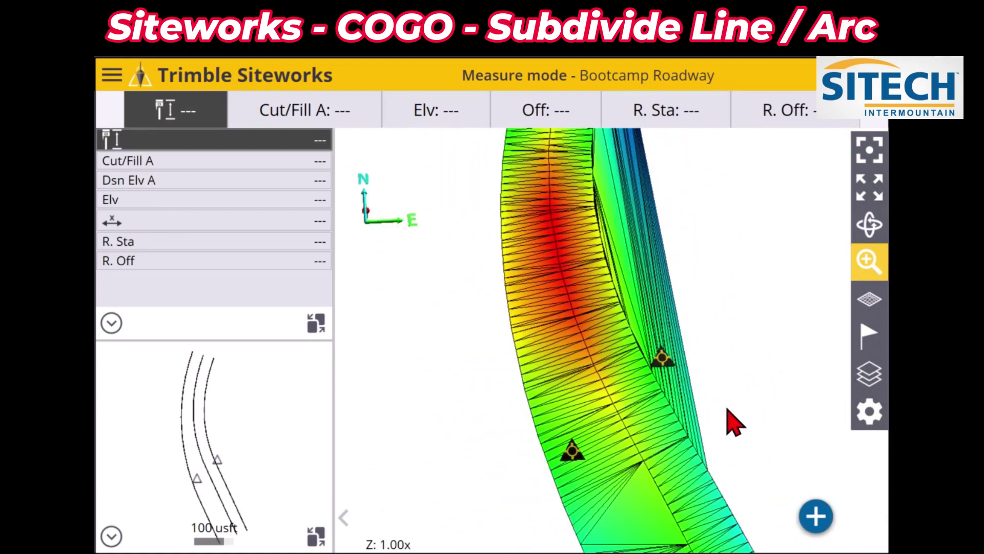
pyautogui.moveTo(725, 424); pyautogui.dragTo(716, 451)
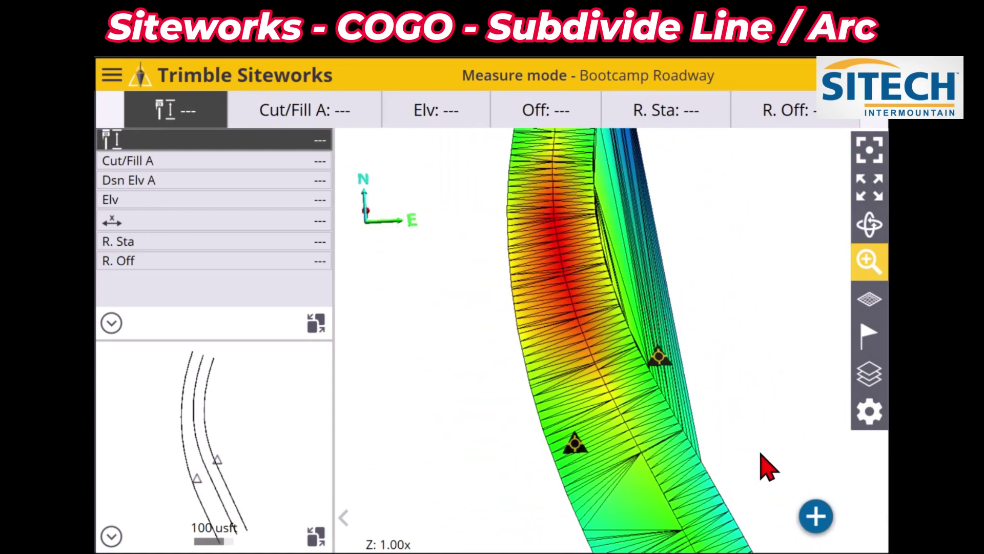
pyautogui.click(870, 263)
pyautogui.moveTo(708, 360); pyautogui.dragTo(666, 356)
pyautogui.moveTo(637, 272); pyautogui.dragTo(573, 333)
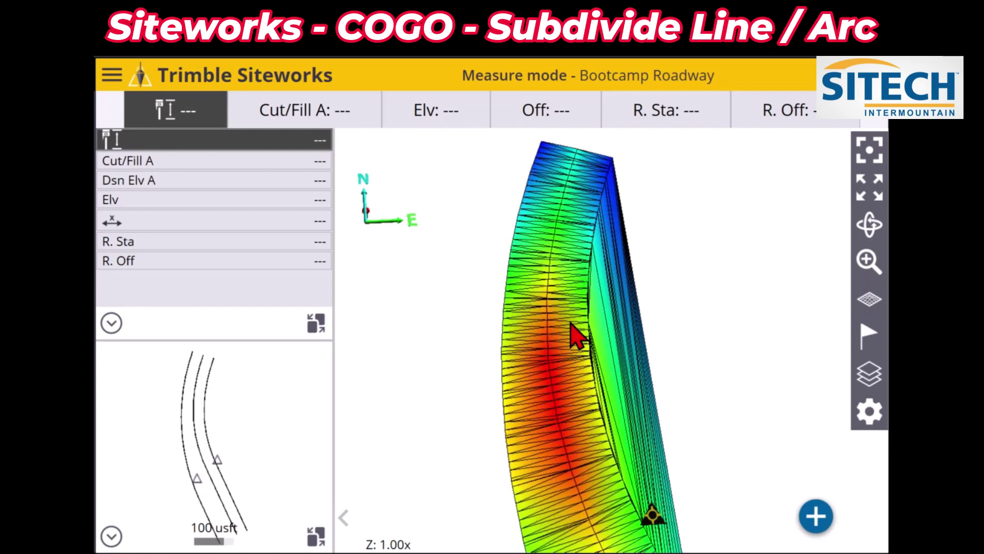
pyautogui.moveTo(584, 354); pyautogui.dragTo(570, 328)
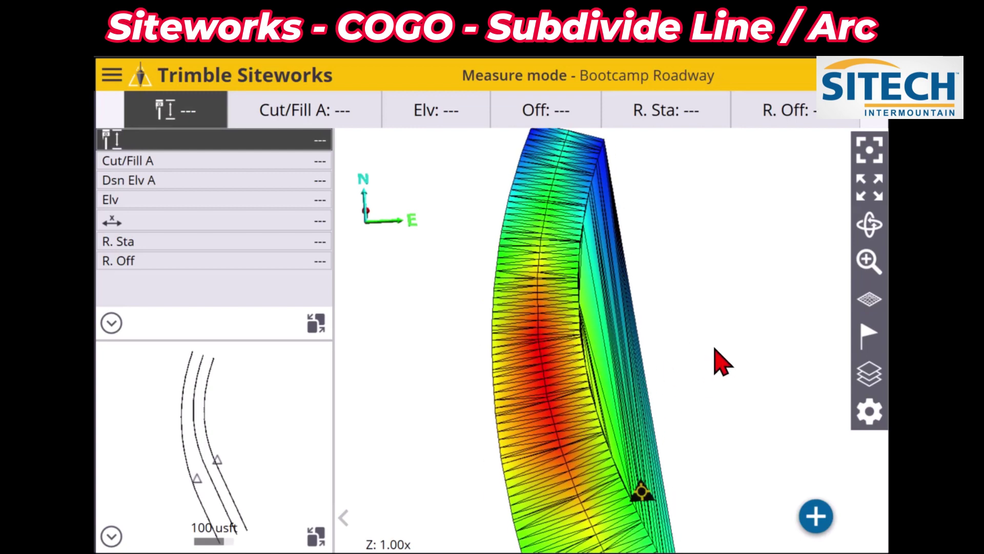
pyautogui.click(869, 261)
pyautogui.moveTo(708, 406); pyautogui.dragTo(720, 337)
pyautogui.click(868, 272)
pyautogui.moveTo(597, 282); pyautogui.dragTo(632, 359)
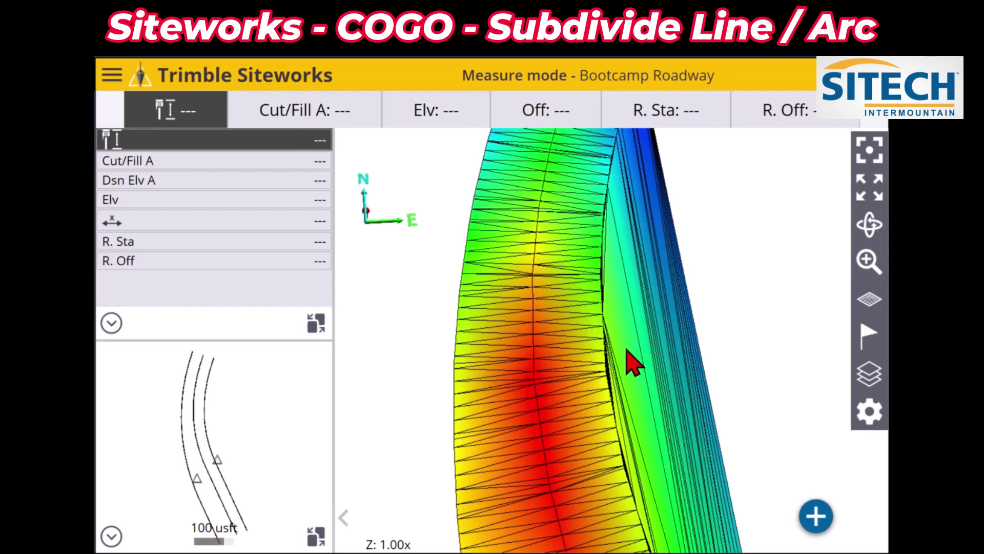
pyautogui.moveTo(635, 354); pyautogui.dragTo(609, 207)
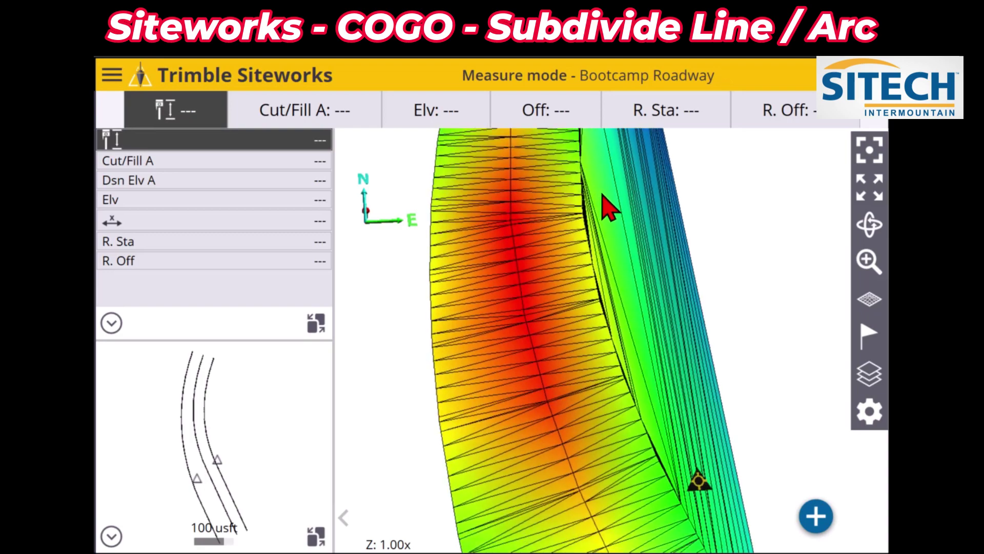
pyautogui.moveTo(595, 241); pyautogui.dragTo(669, 428)
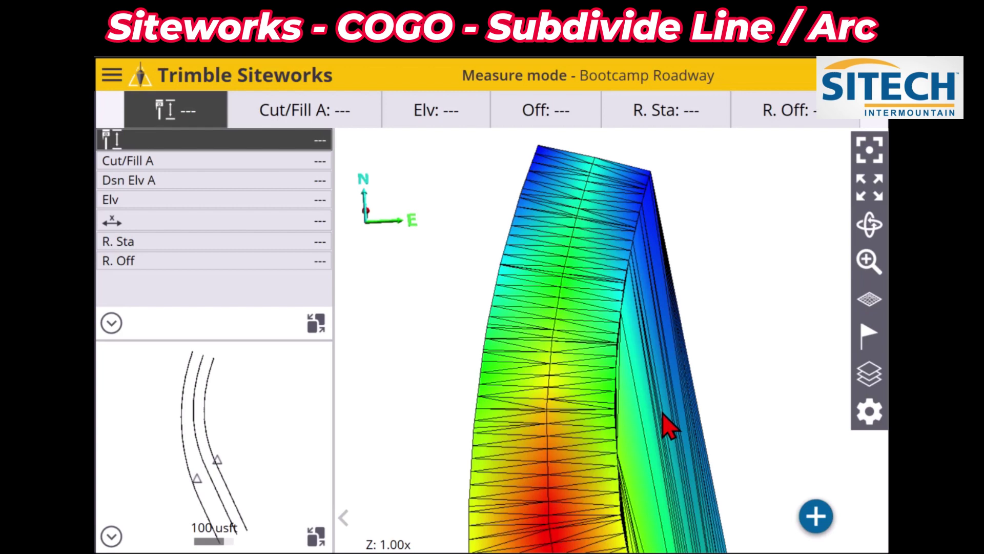
pyautogui.moveTo(614, 362); pyautogui.dragTo(556, 309)
pyautogui.moveTo(540, 409); pyautogui.dragTo(566, 468)
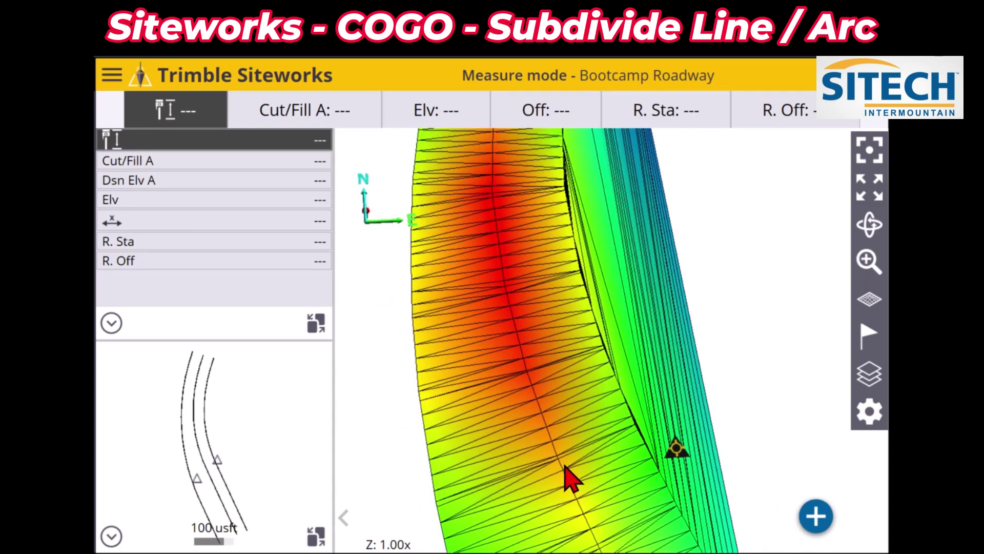